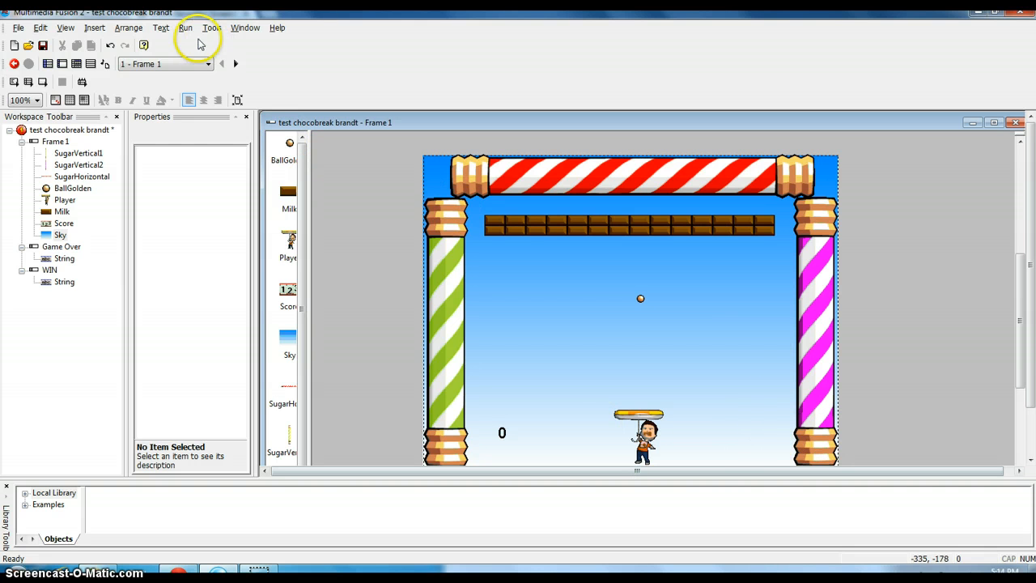
- Add a Lives object from the Games category and place it in the lower-right corner of Frame 1's play area
click(94, 30)
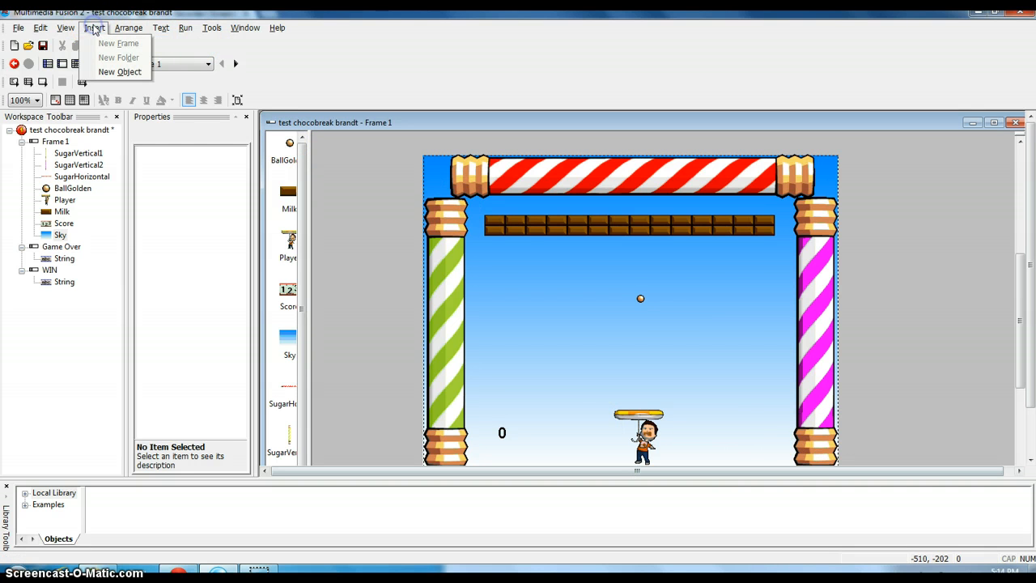
click(113, 72)
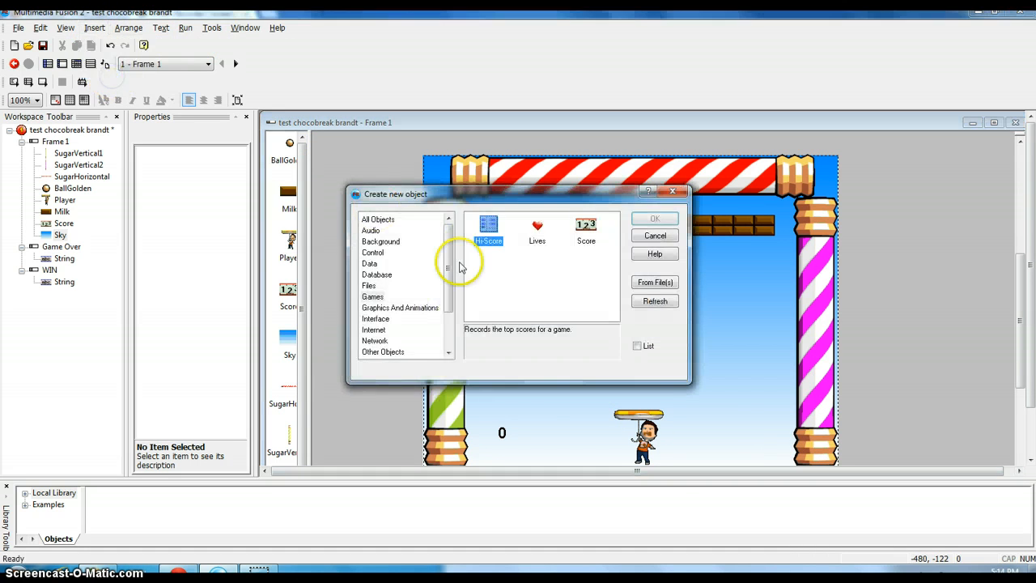
click(377, 297)
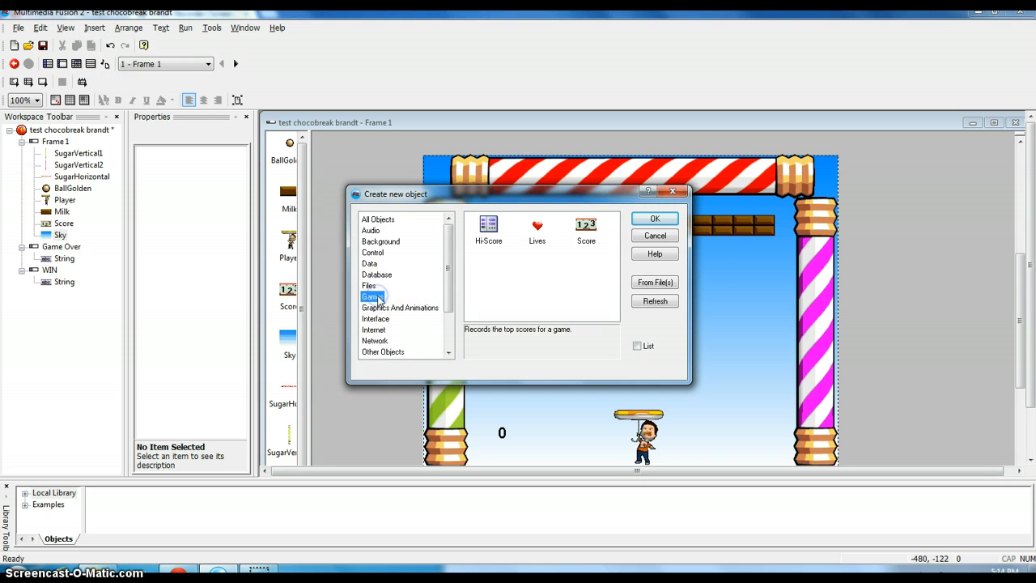
click(539, 231)
click(655, 219)
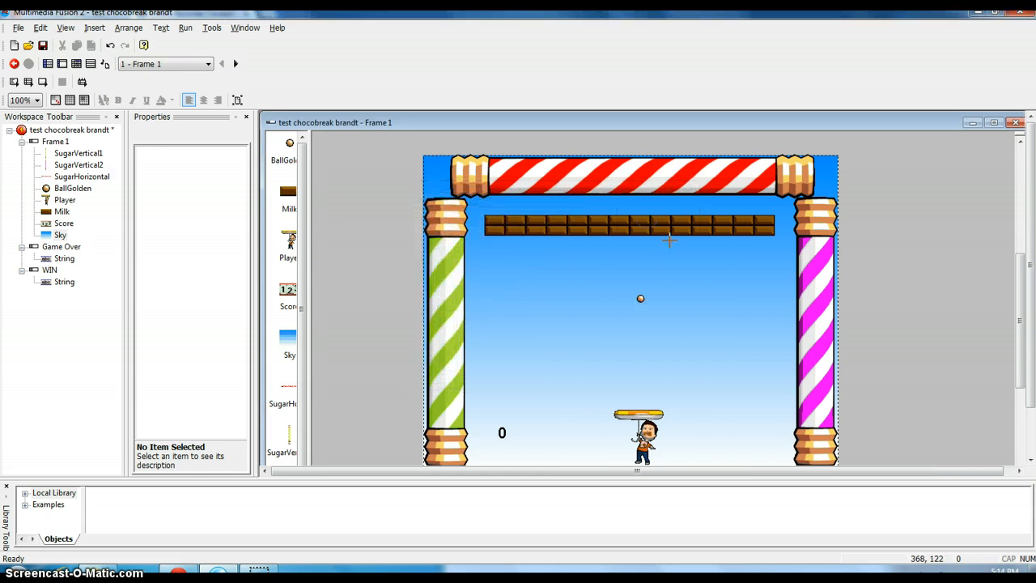
click(719, 440)
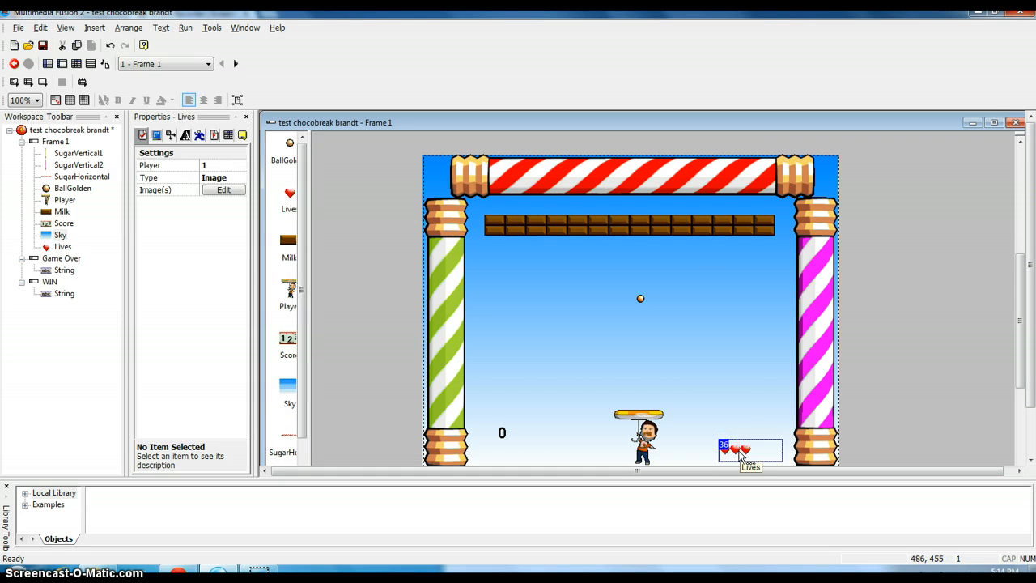
drag(769, 458, 799, 459)
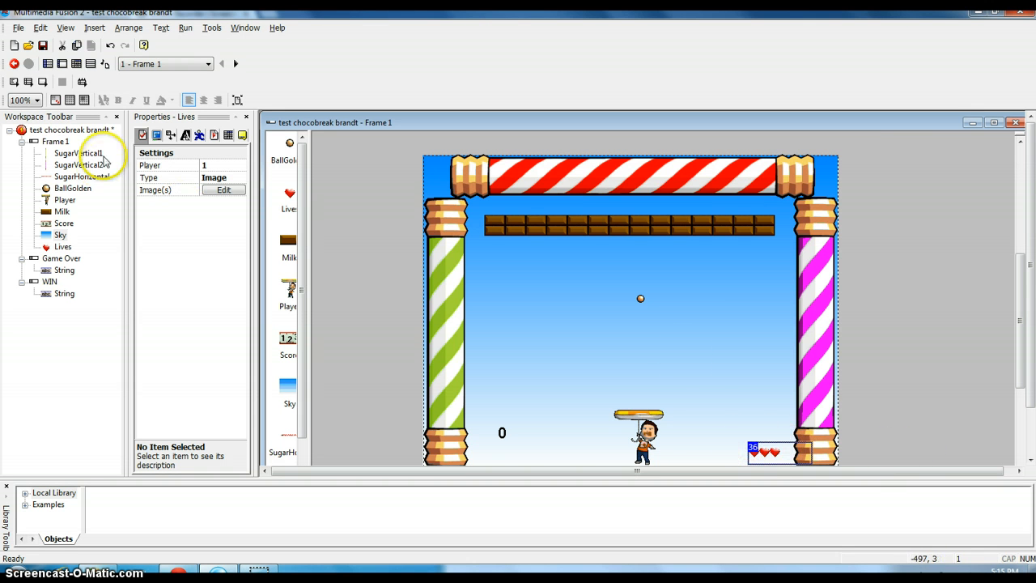
- In Frame 1's event editor, add a condition testing whether BallGolden leaves the play area on the bottom
click(76, 64)
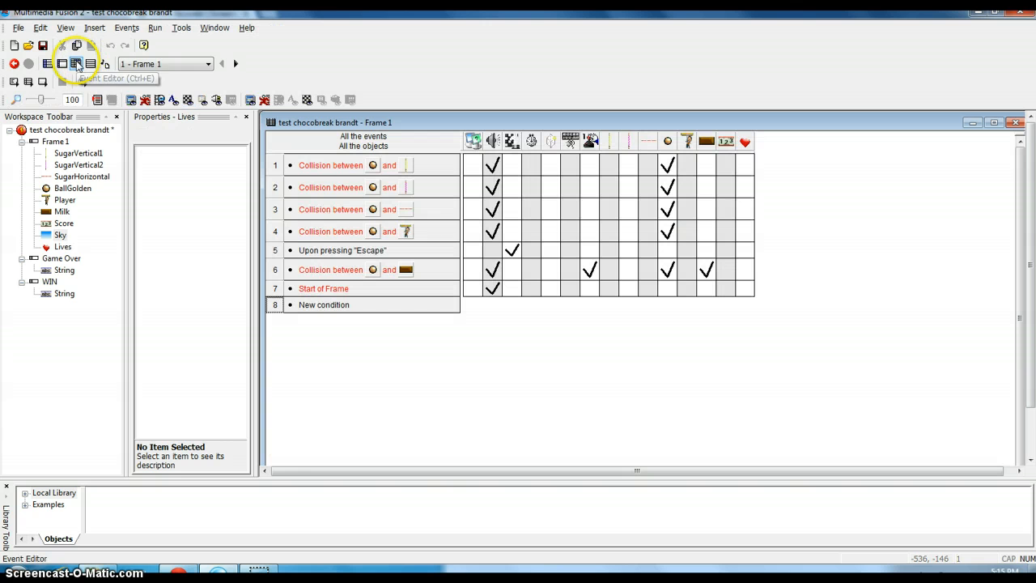
double_click(328, 304)
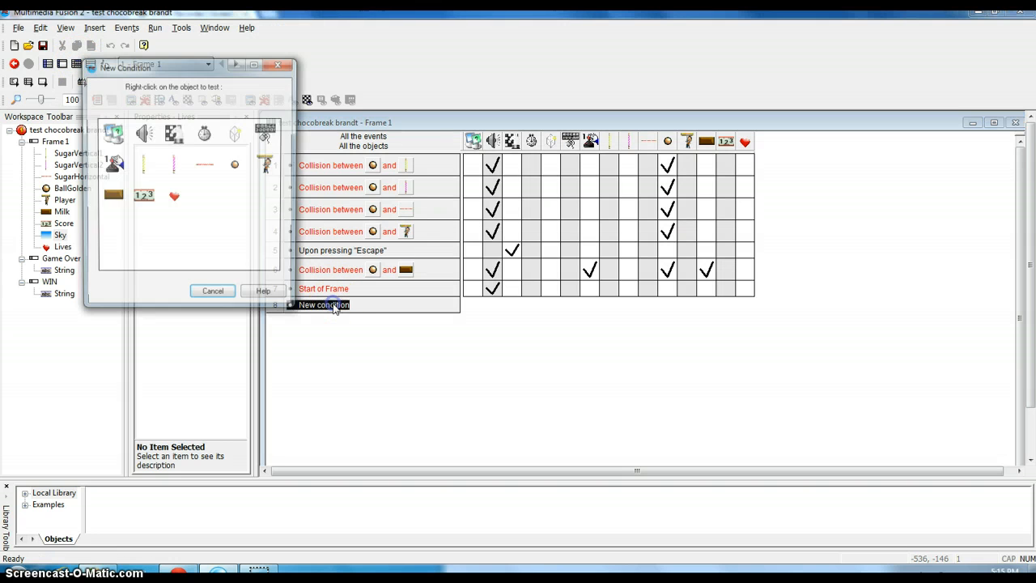
right_click(236, 165)
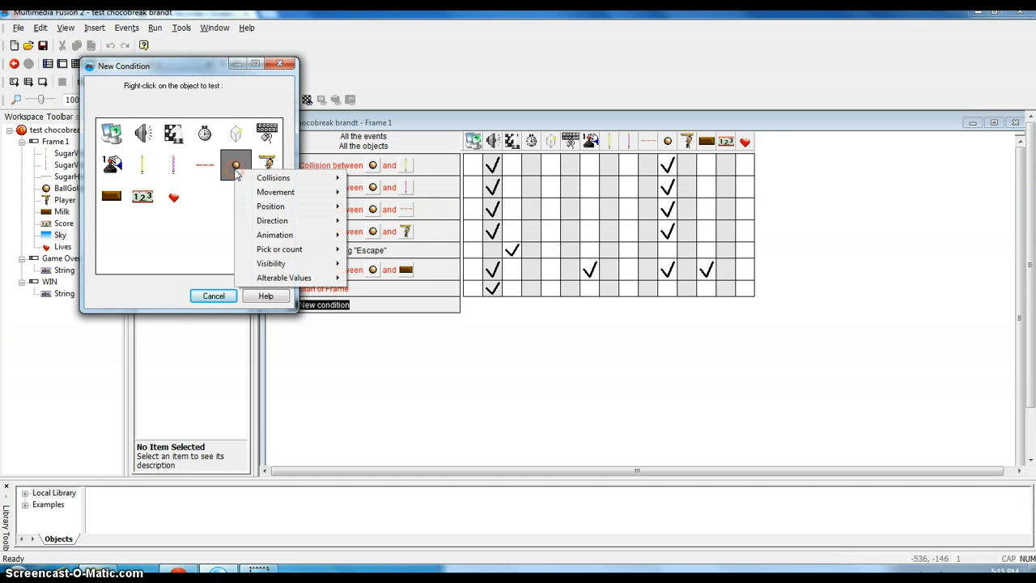
mouse_move(267, 211)
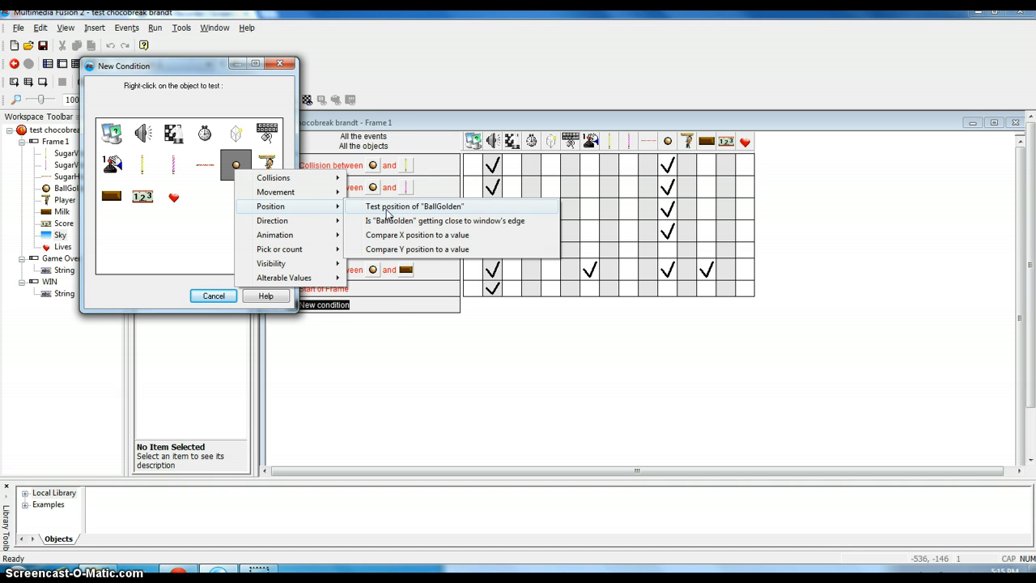
click(387, 212)
click(528, 289)
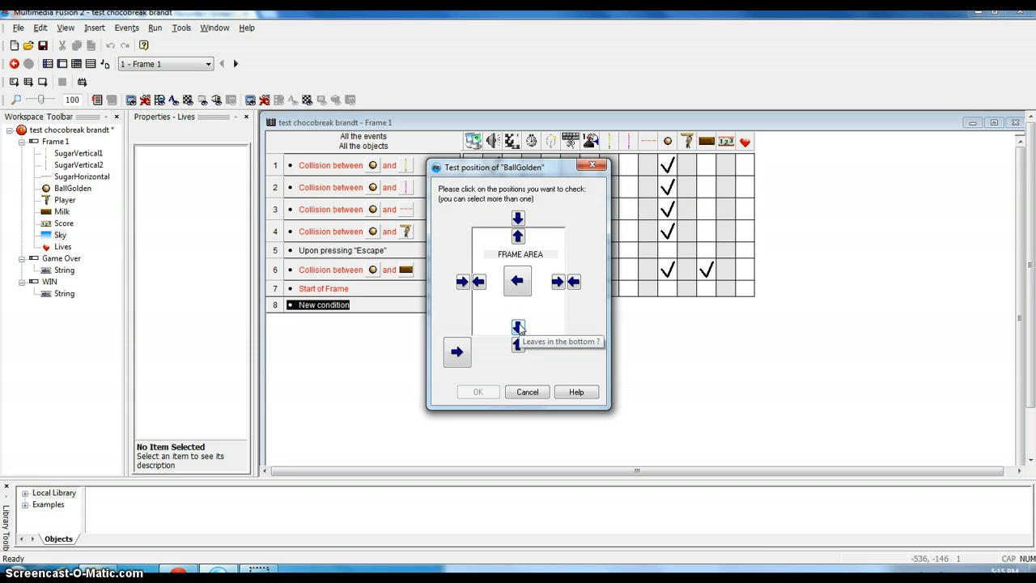
click(519, 326)
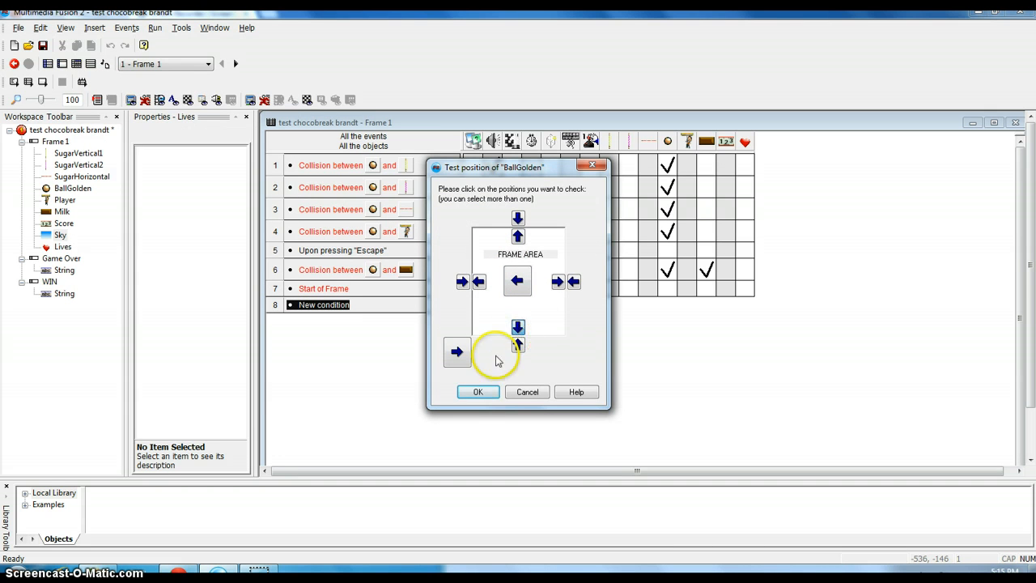
click(476, 393)
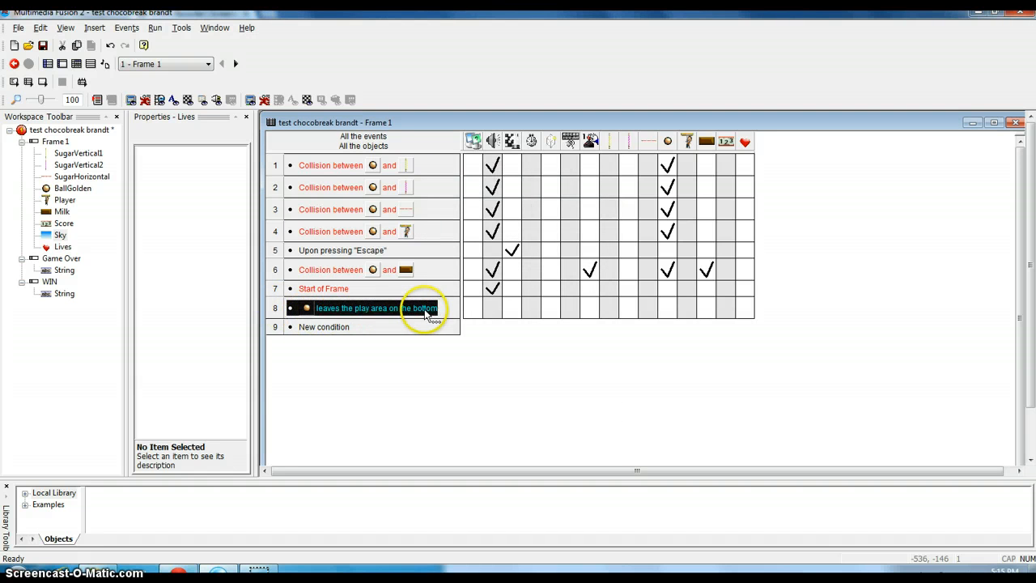
- Make the ball-leaves-bottom event subtract 1 from Player 1's number of lives
click(588, 310)
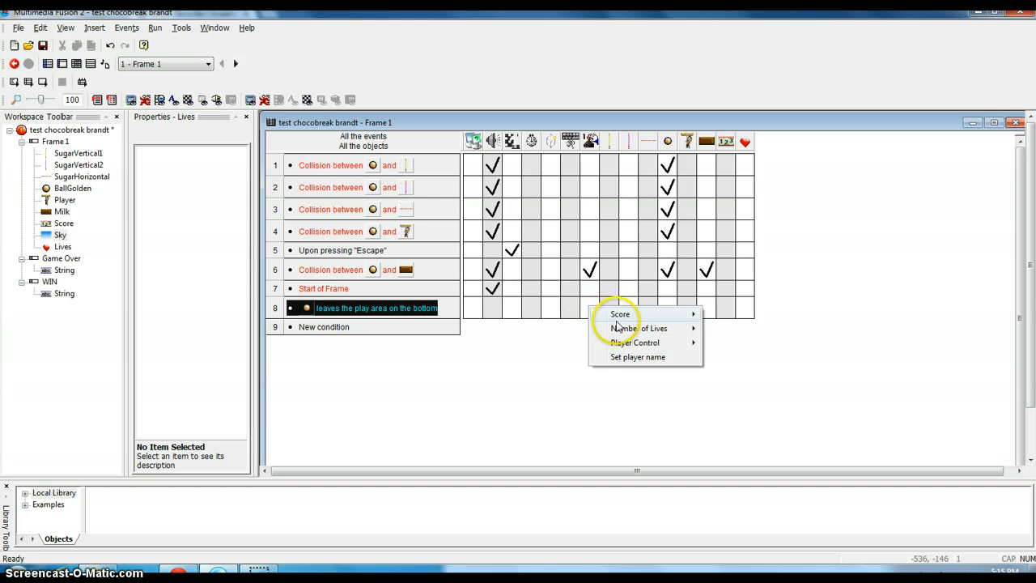
mouse_move(617, 327)
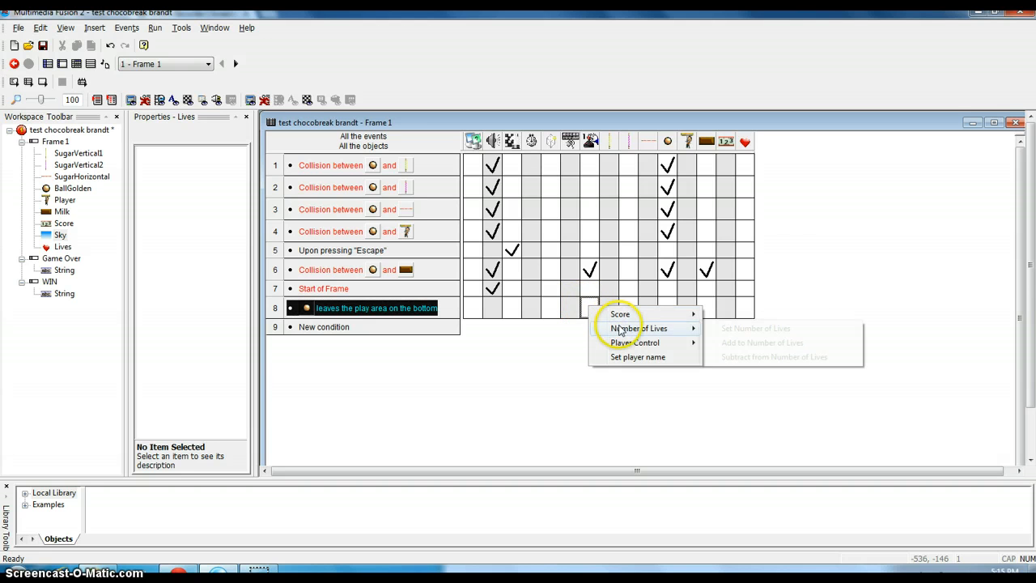
click(746, 357)
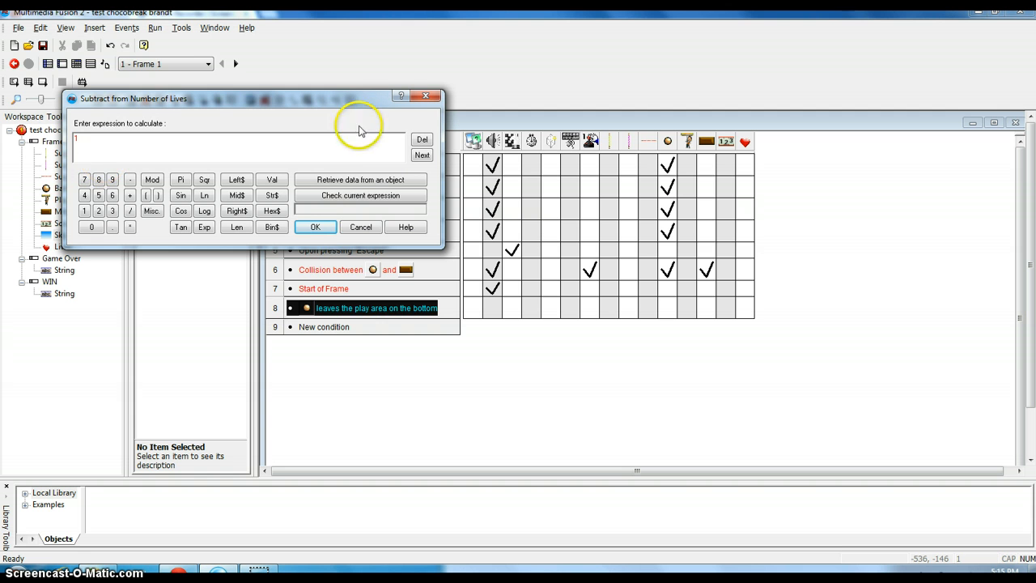
click(329, 229)
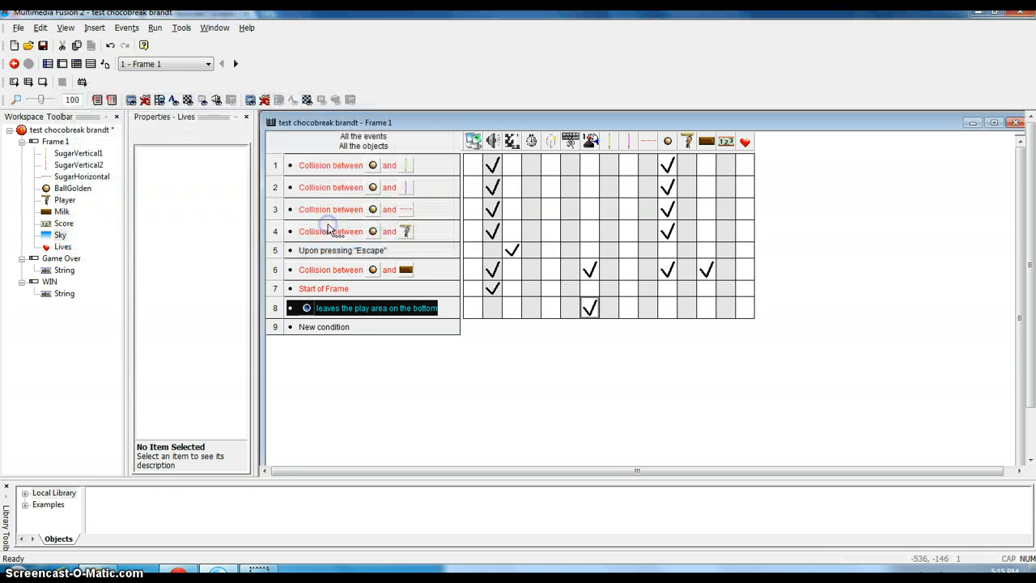
- Run the application to test losing a life when the ball drops out, and close the game
click(130, 29)
mouse_move(152, 29)
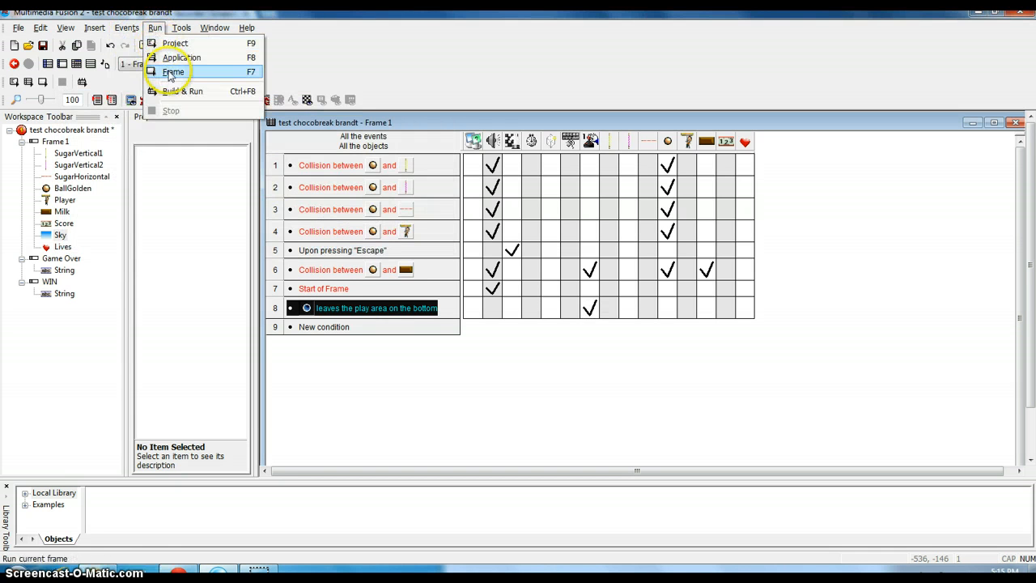
click(172, 59)
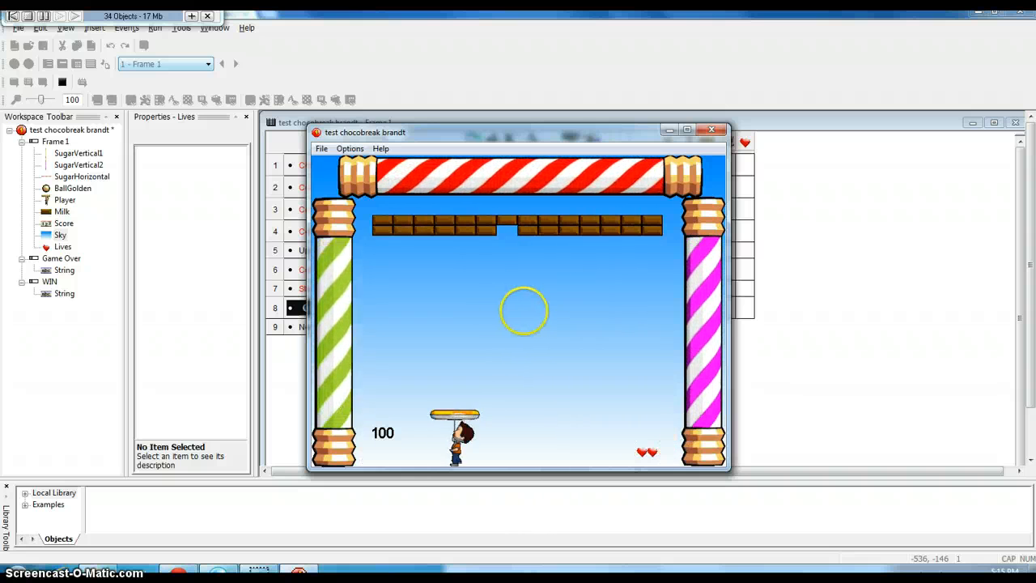
key(alt+F4)
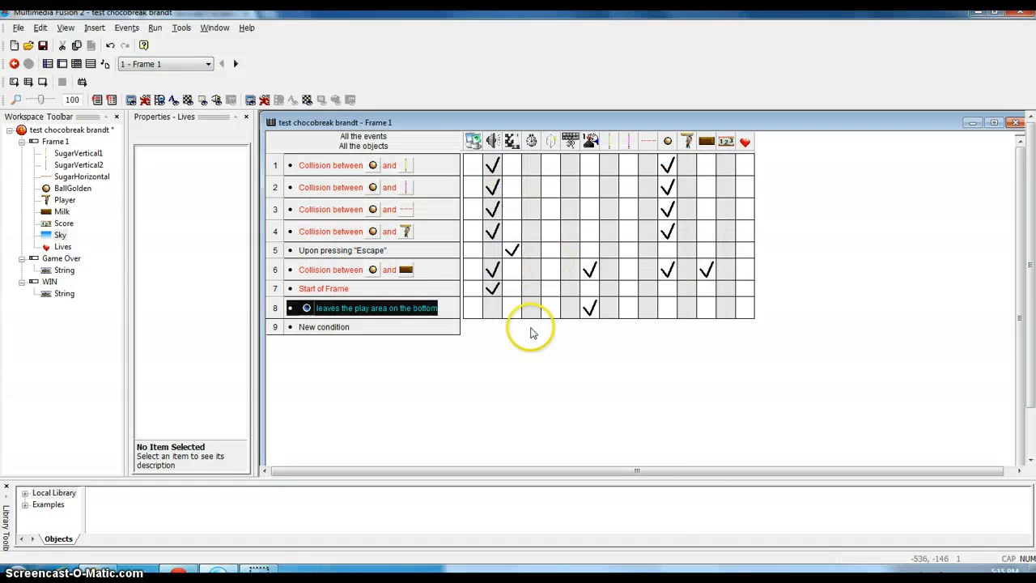
- Add a BallGolden action to the ball-leaves-bottom event that sets its position to (336, 222)
right_click(666, 310)
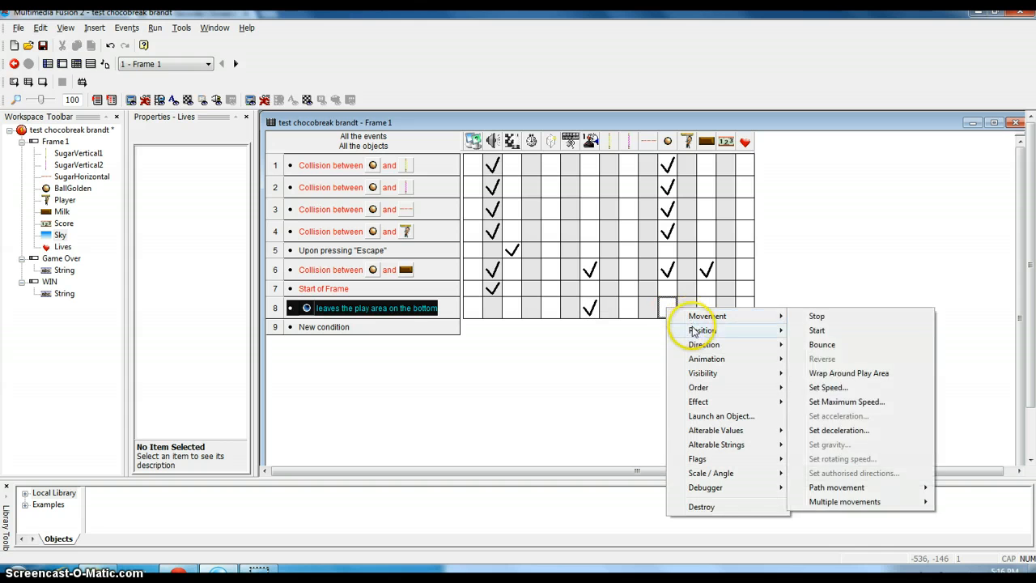
mouse_move(694, 330)
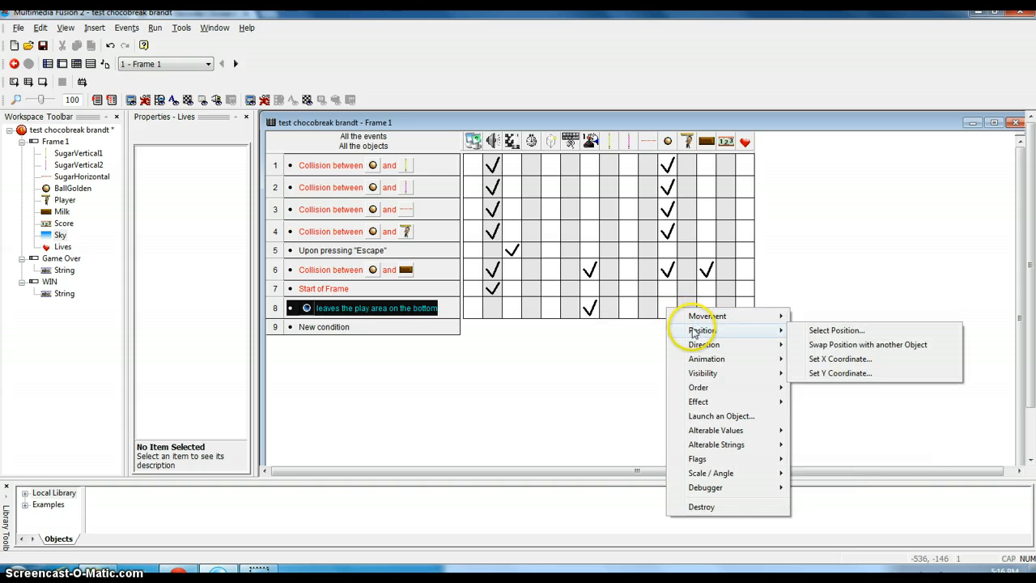
click(837, 331)
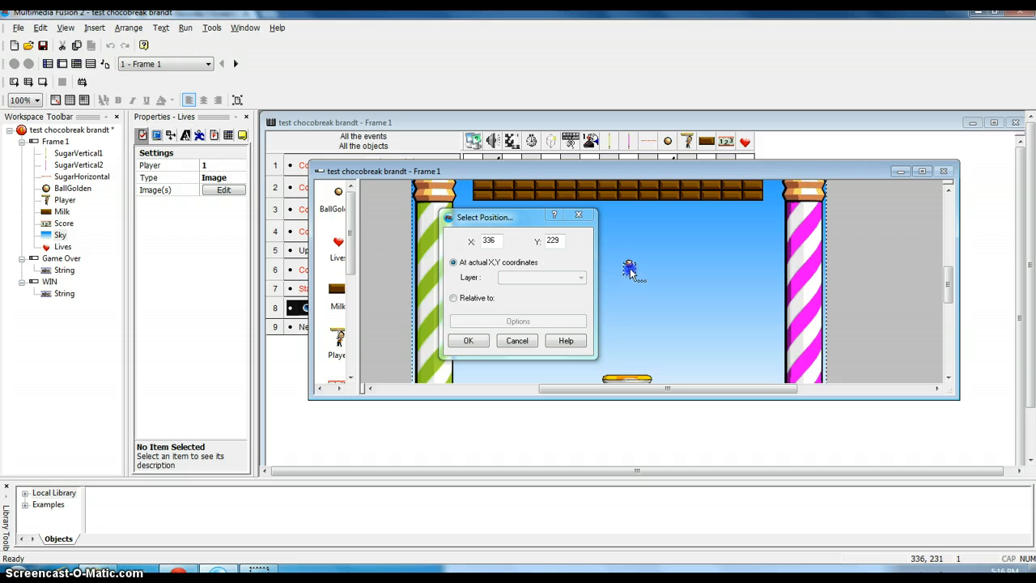
click(466, 341)
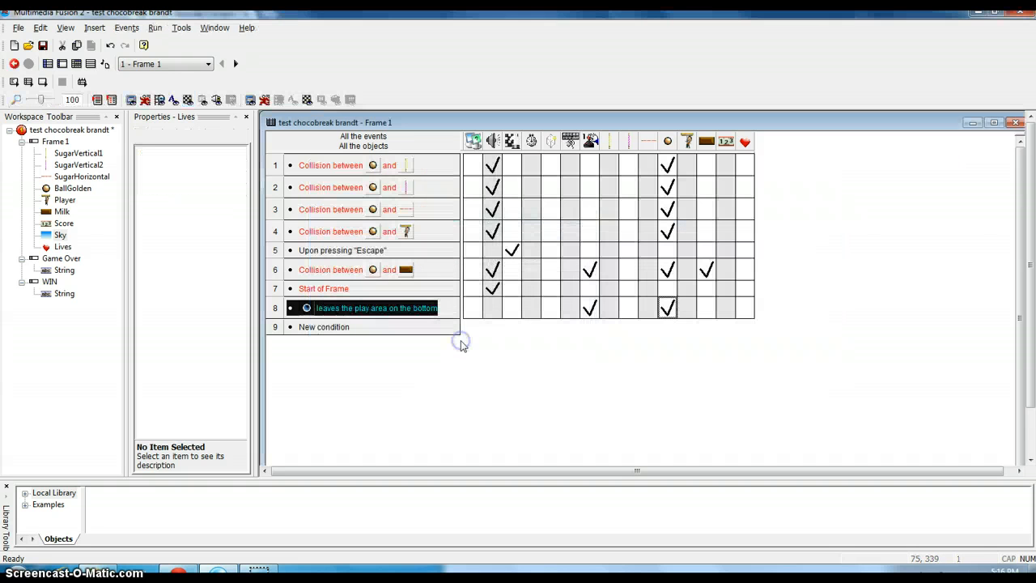
- Add a direction action for BallGolden in the ball-leaves-bottom event, choosing the three upward directions around 8
mouse_move(674, 321)
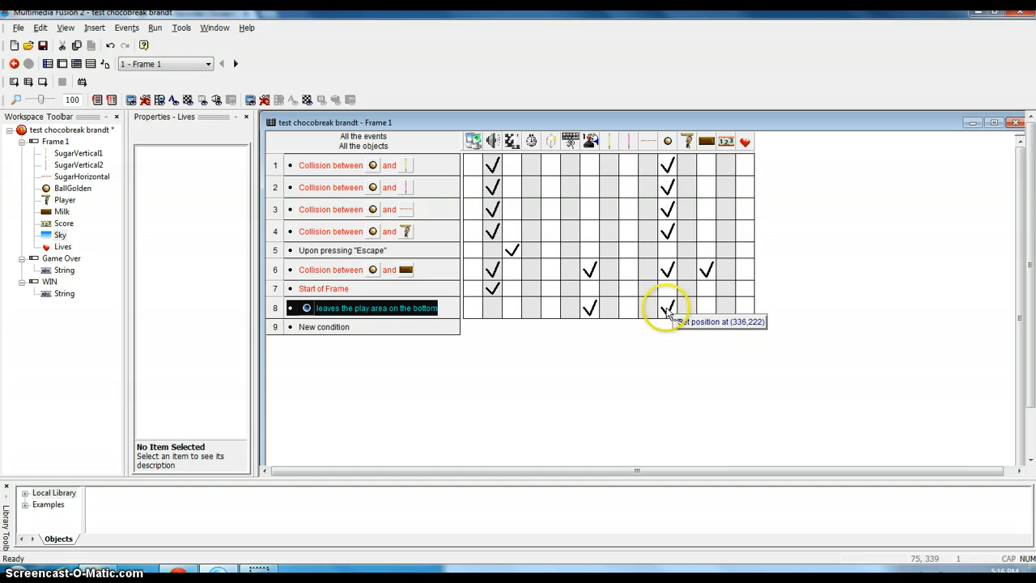
right_click(667, 309)
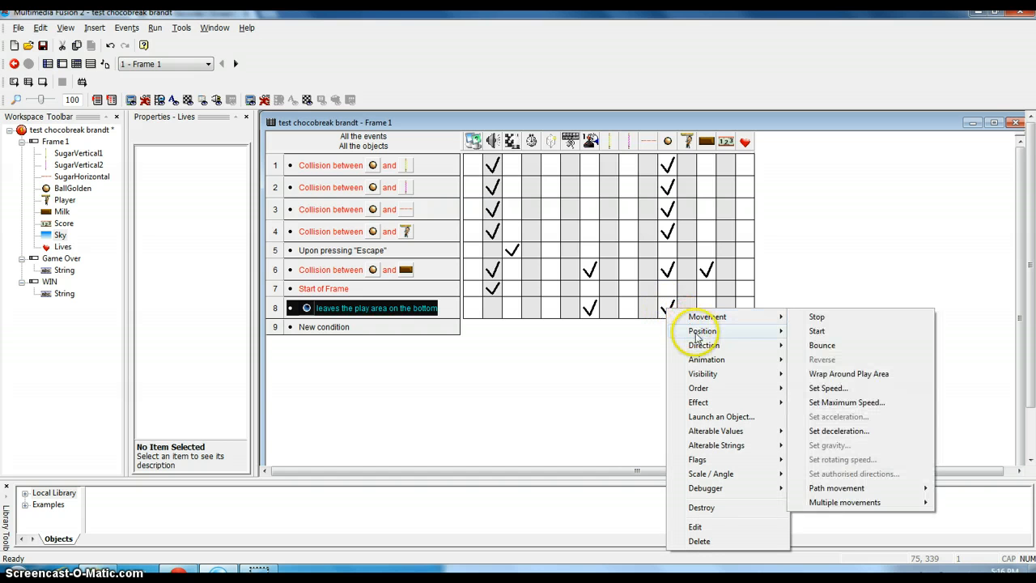
mouse_move(705, 346)
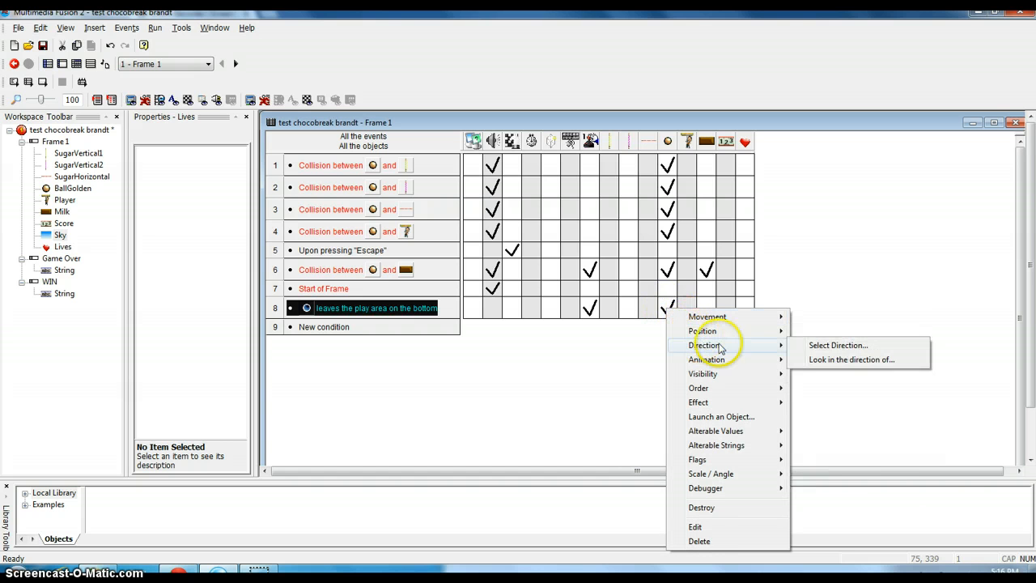
click(801, 348)
click(522, 214)
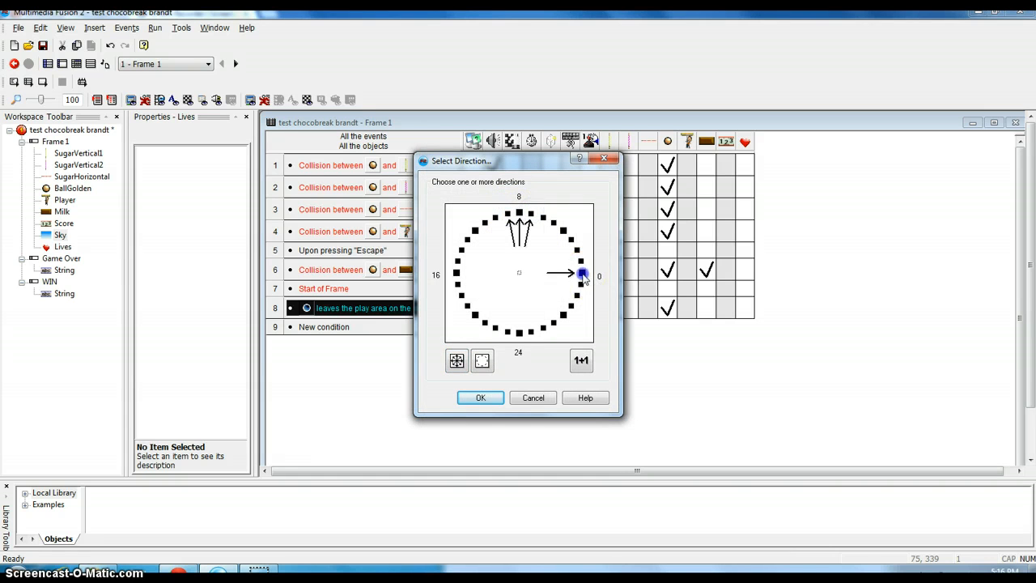
click(480, 398)
- Run the application to test that losing the ball costs a life and resets the ball, and quit the game
click(155, 28)
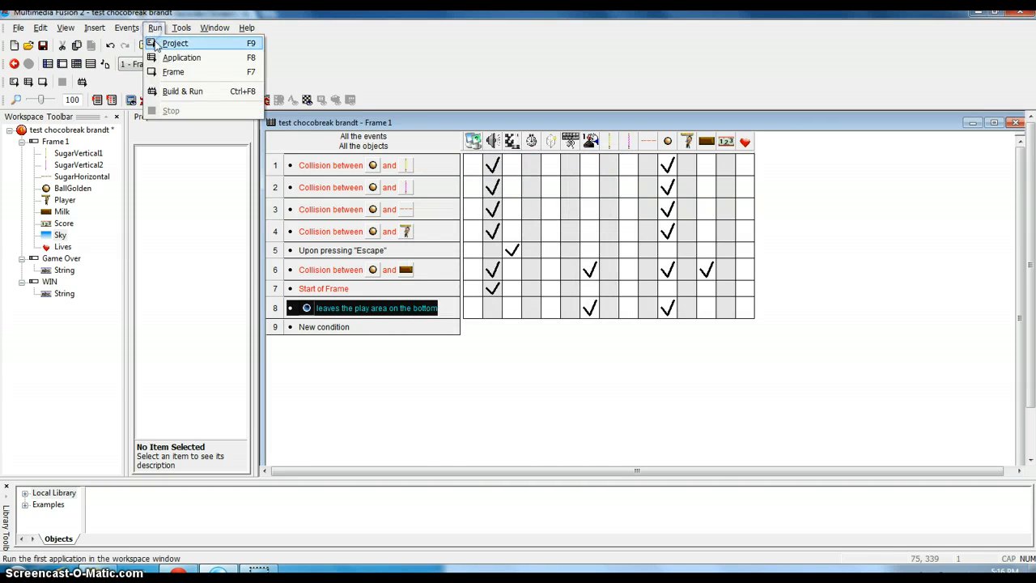
click(166, 56)
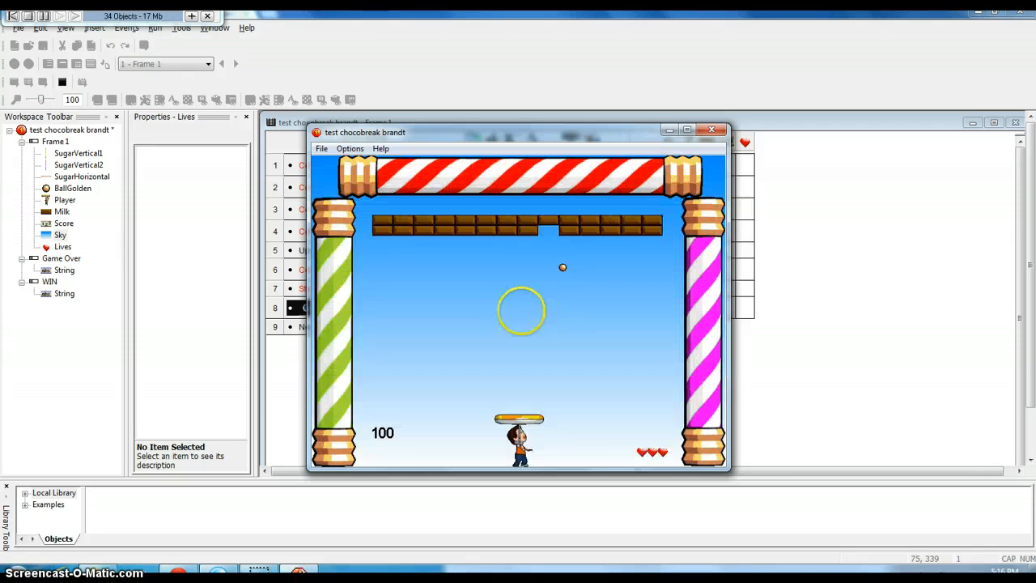
key(Right)
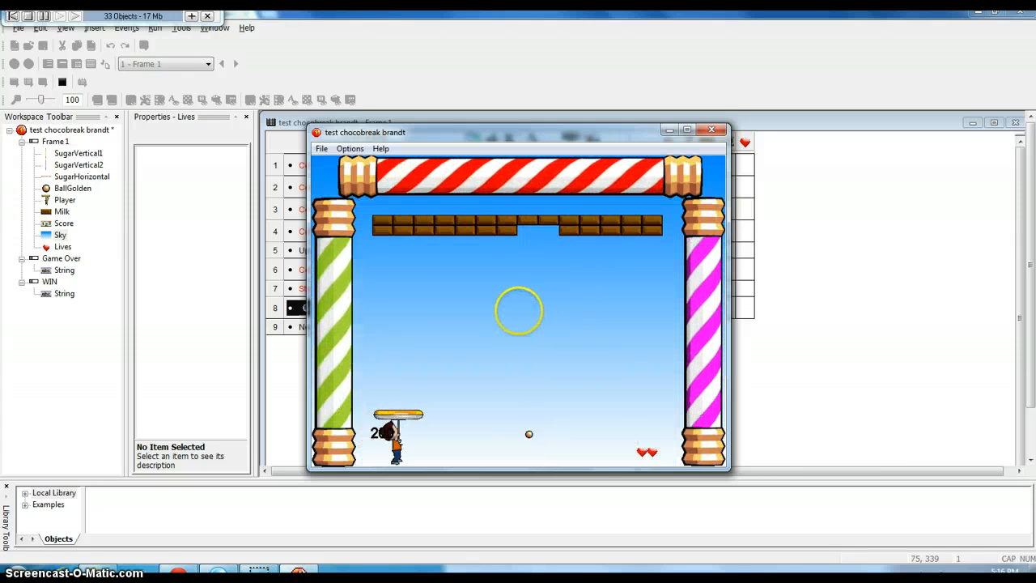
key(Right)
key(Right)
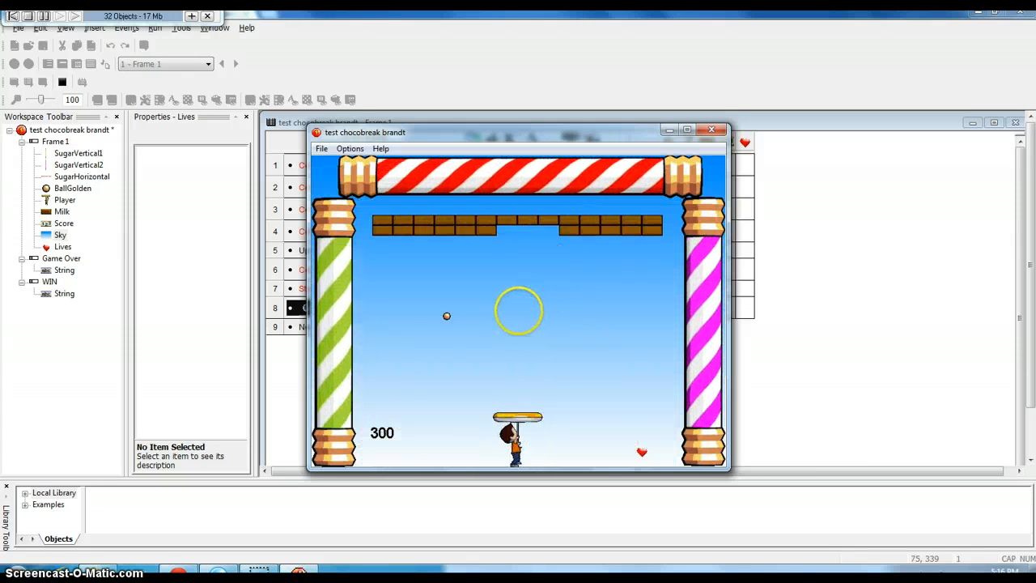
key(Left)
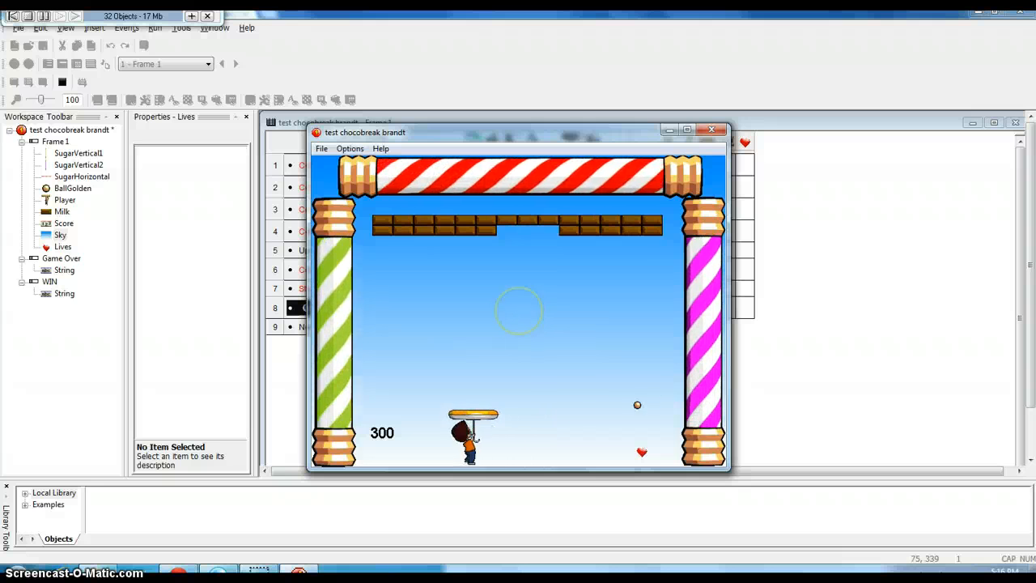
key(Left)
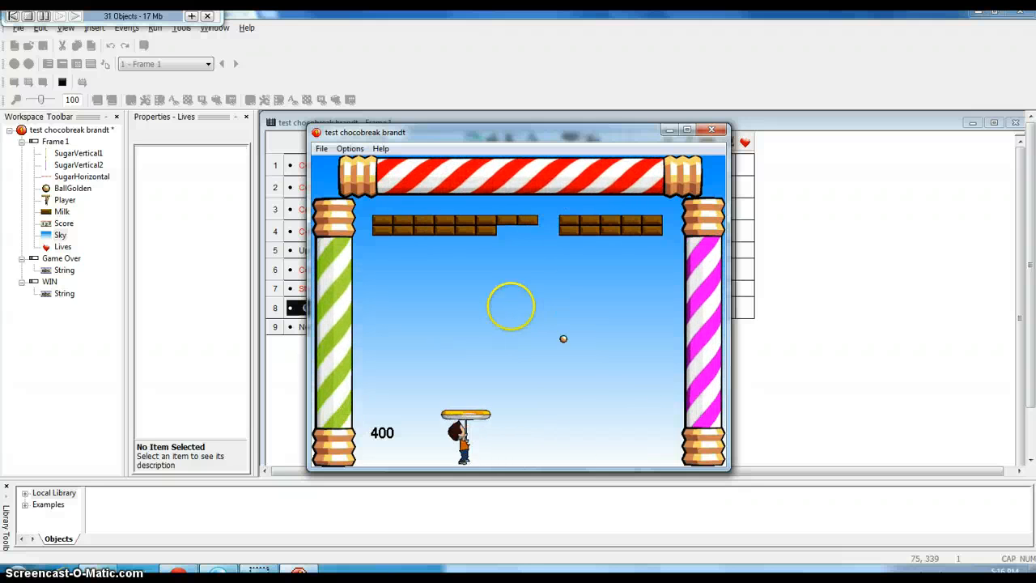
key(Right)
key(Left)
key(Right)
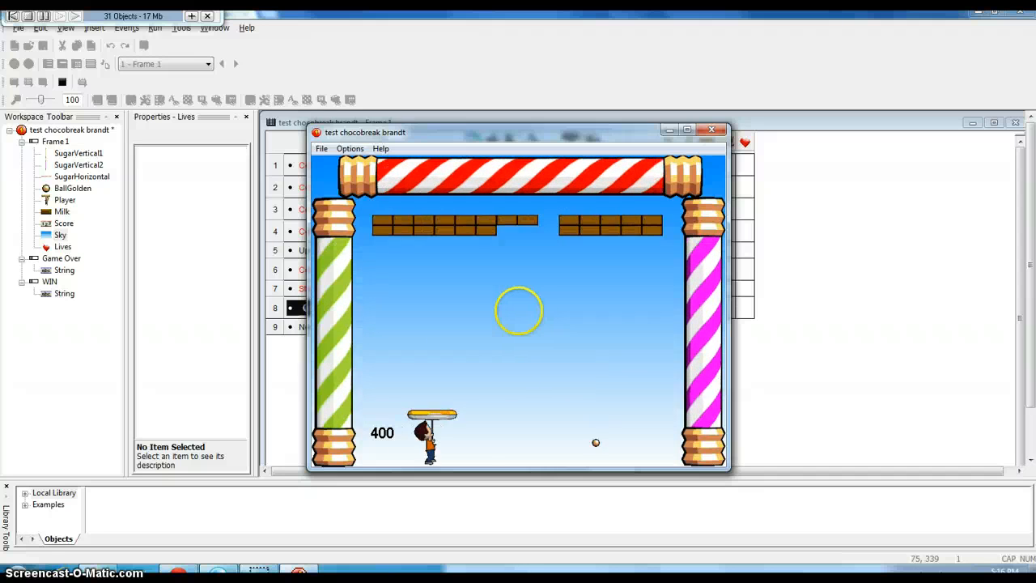
key(Escape)
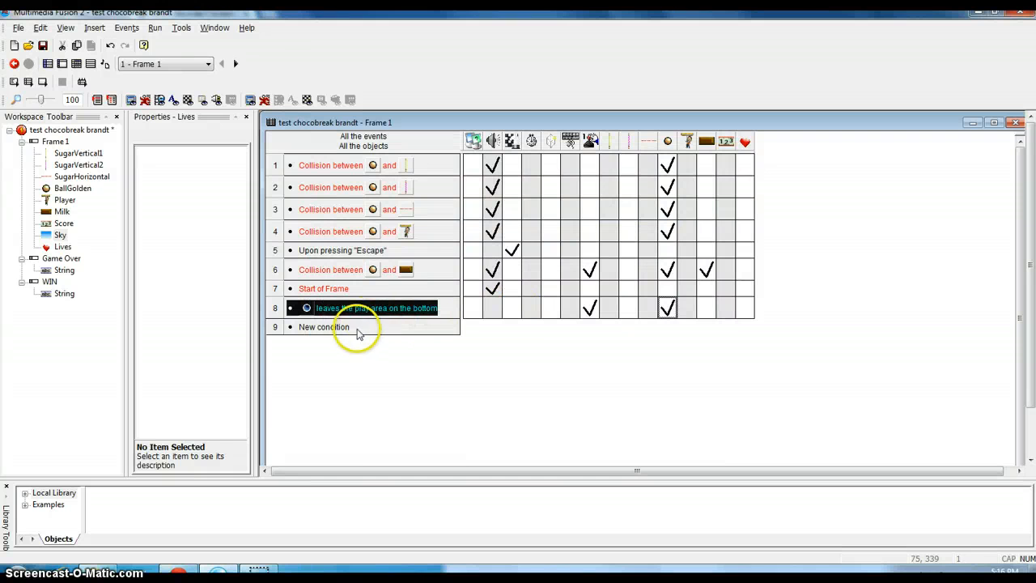
- Delete the existing Game Over and WIN frames from the application
click(65, 309)
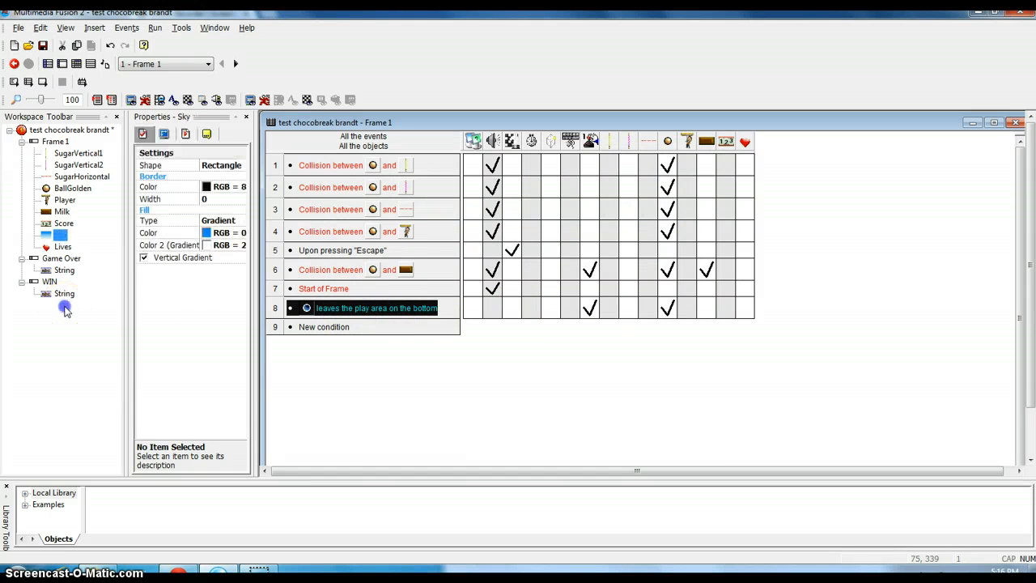
click(58, 258)
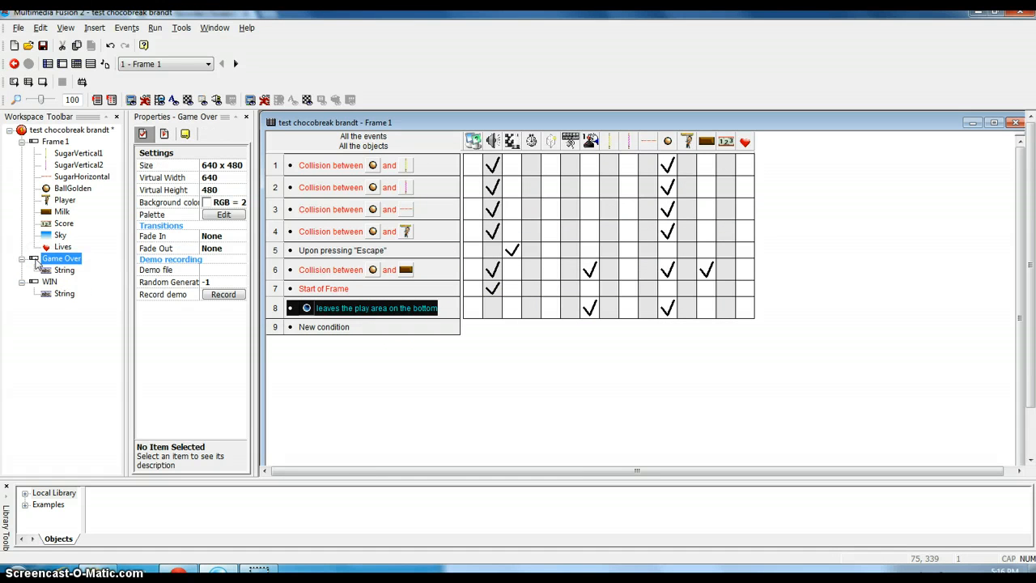
right_click(37, 265)
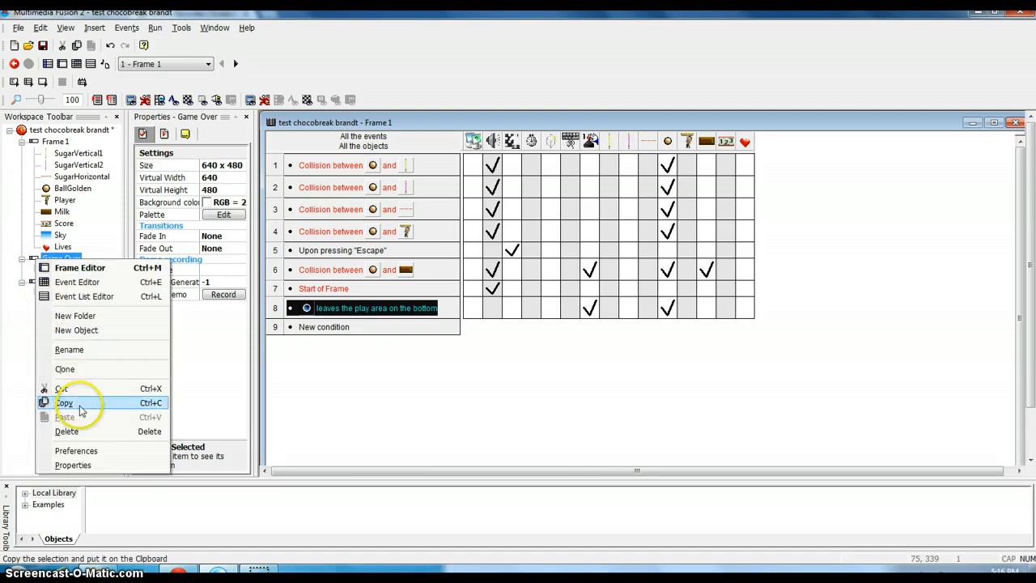
click(68, 431)
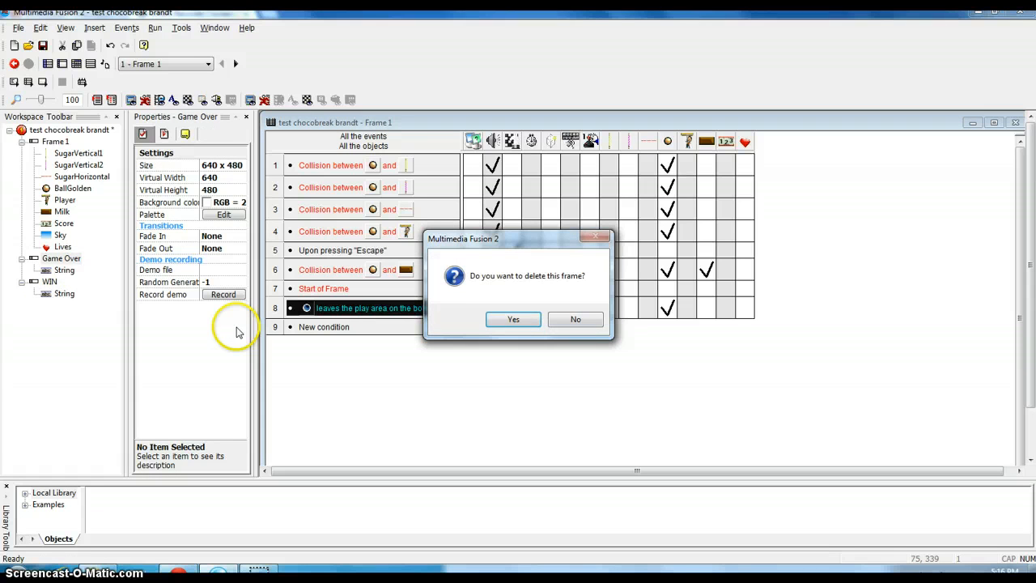
key(Return)
right_click(32, 259)
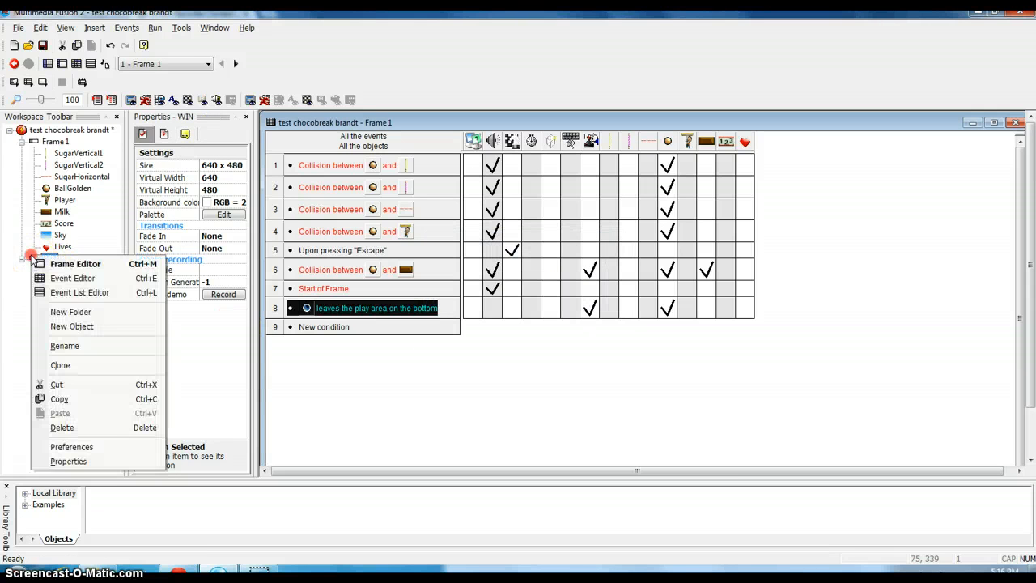
click(96, 429)
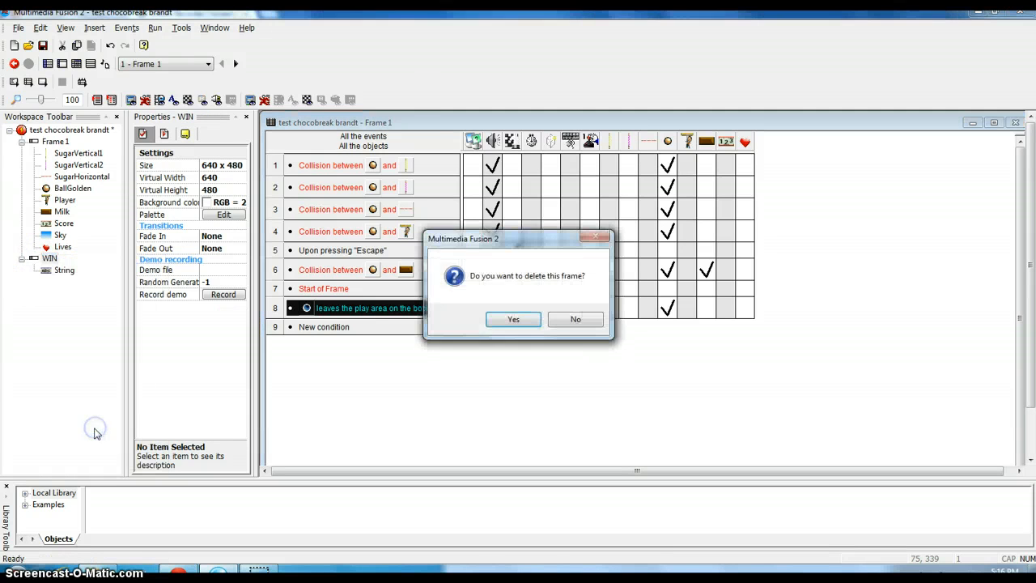
key(Return)
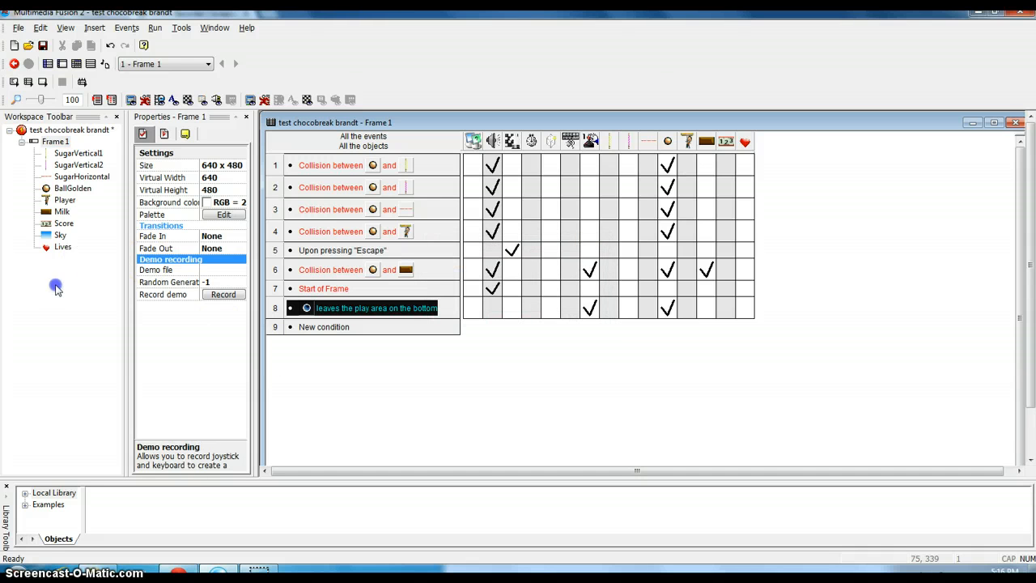
- Insert a new frame into the test chocobreak brandt application and name it Loss
click(68, 131)
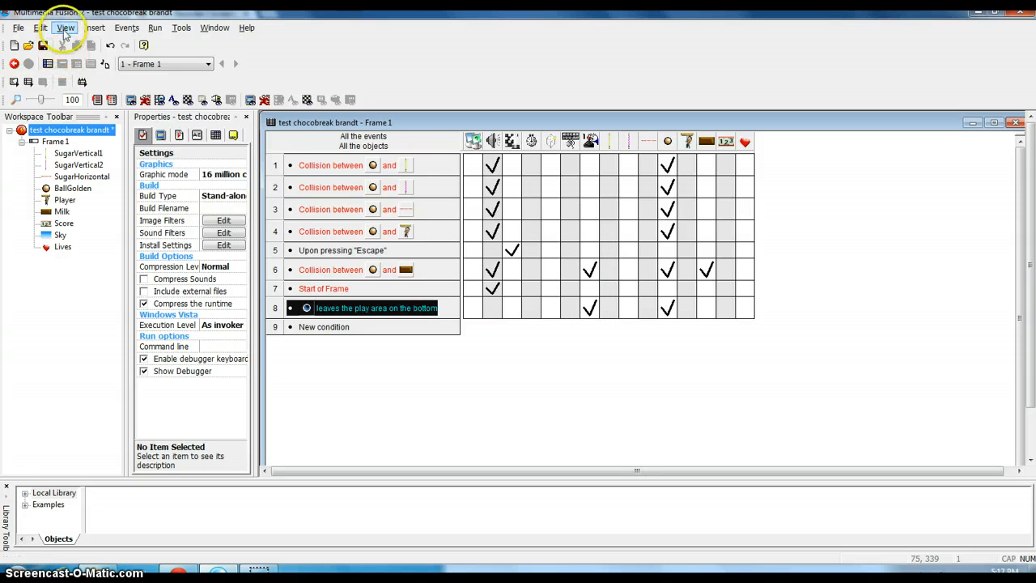
click(90, 28)
click(95, 46)
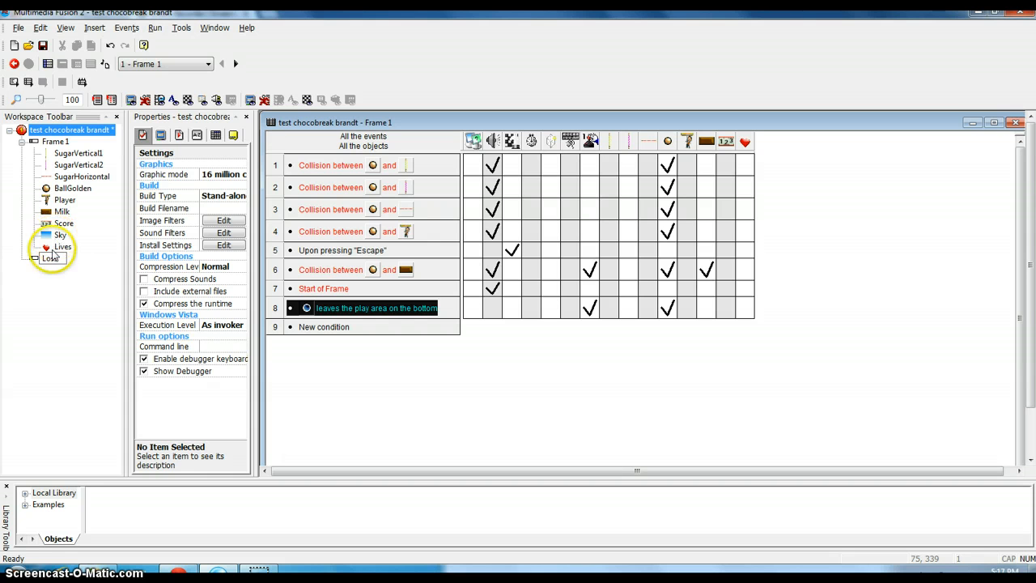
click(69, 330)
click(42, 209)
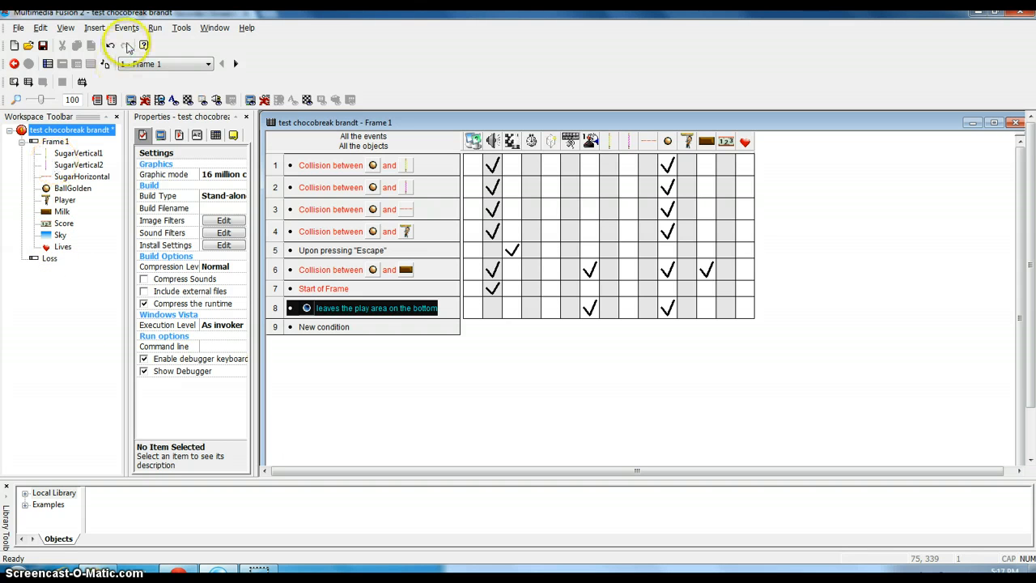
- Open the Loss frame for layout editing and place a String text object in its upper middle area
click(48, 258)
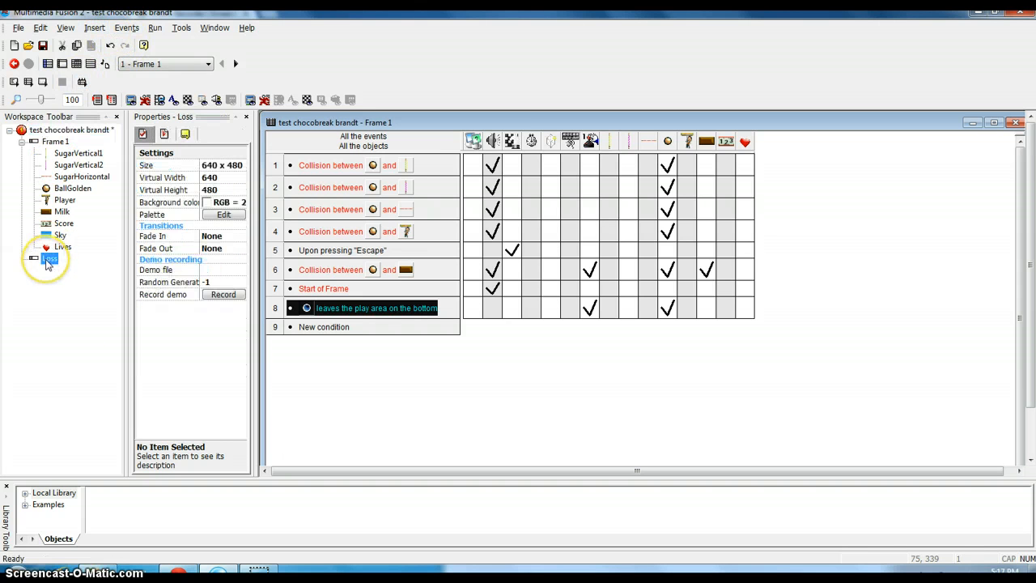
click(63, 64)
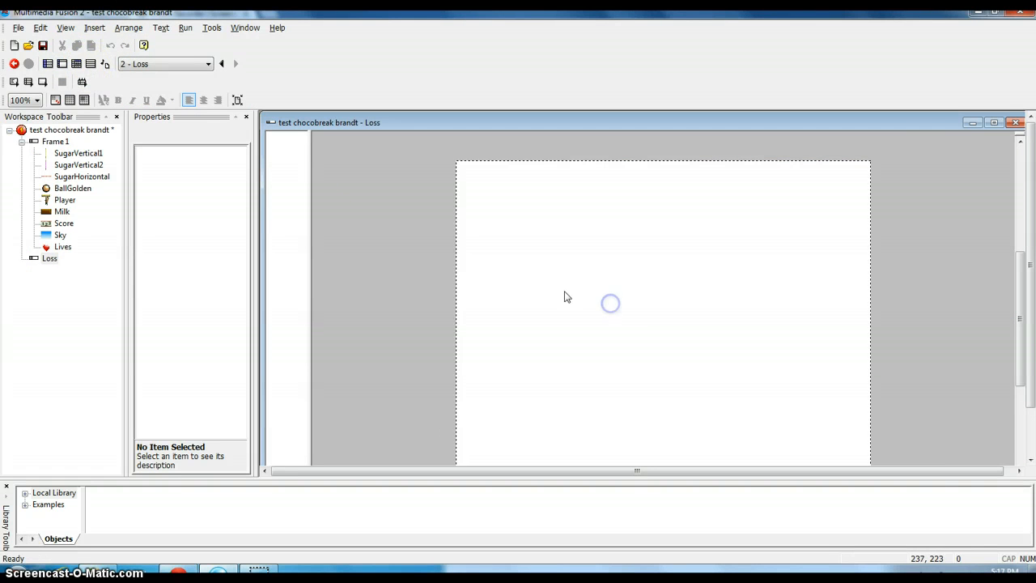
click(97, 29)
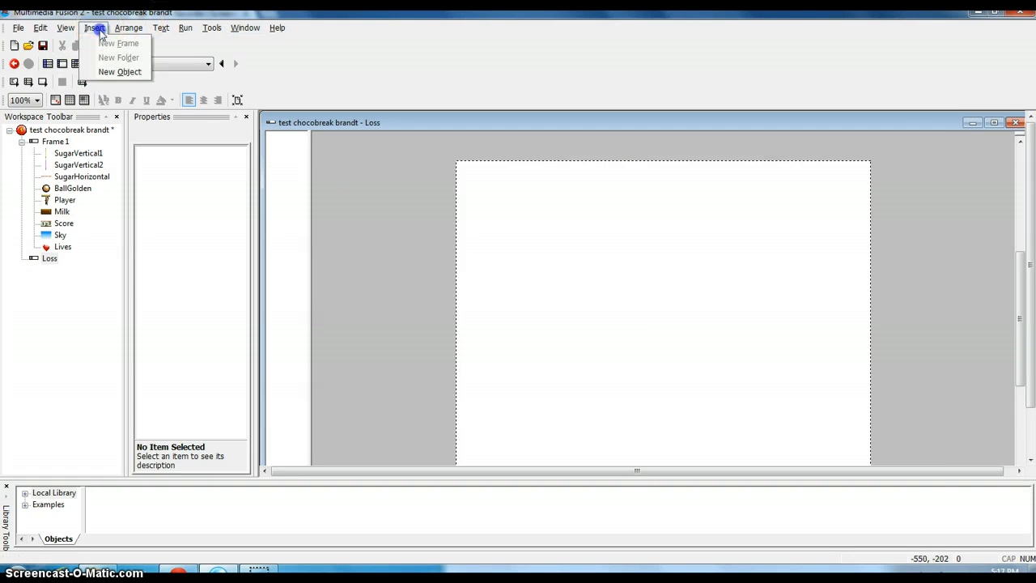
click(109, 72)
click(450, 323)
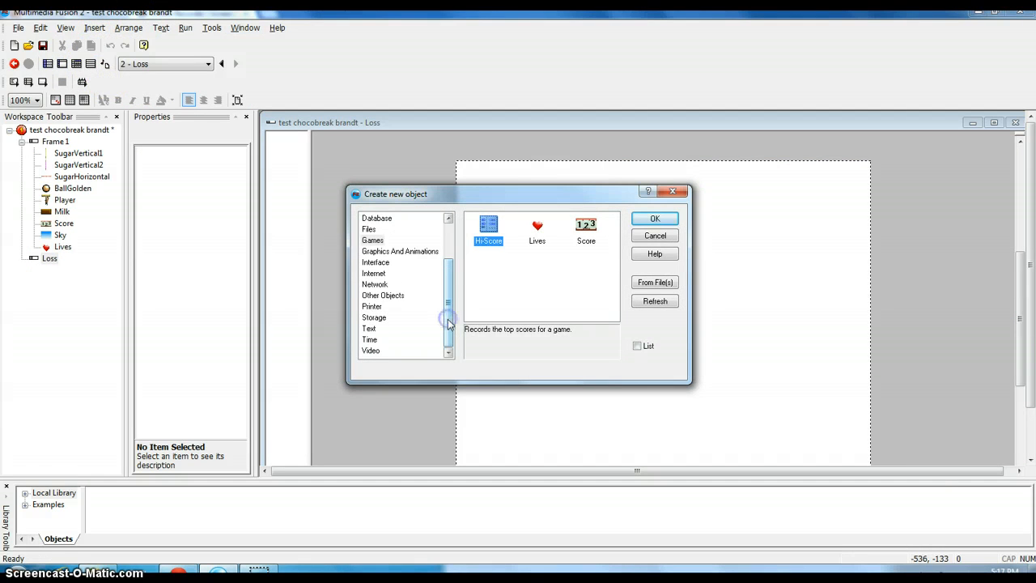
click(370, 330)
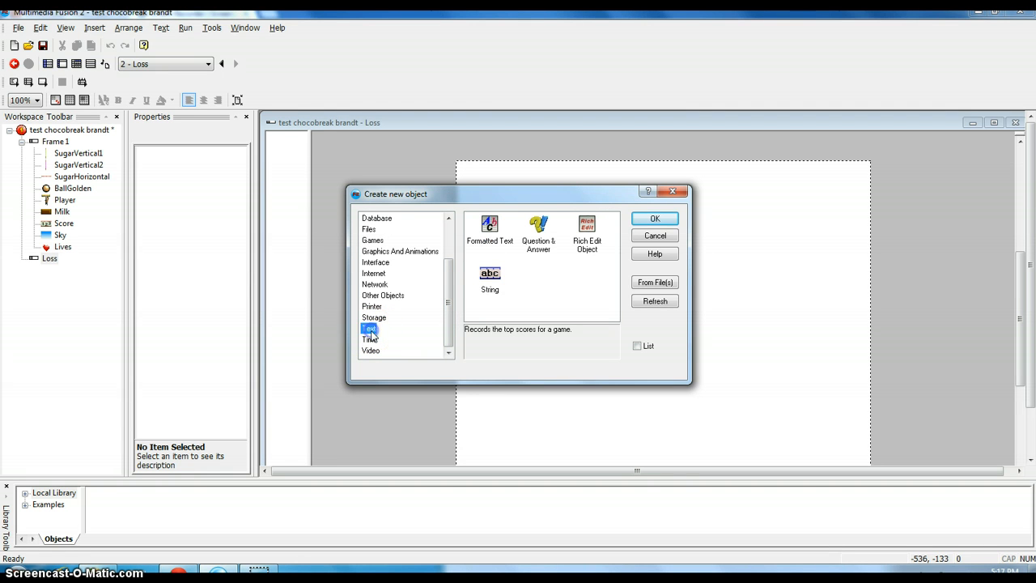
click(492, 274)
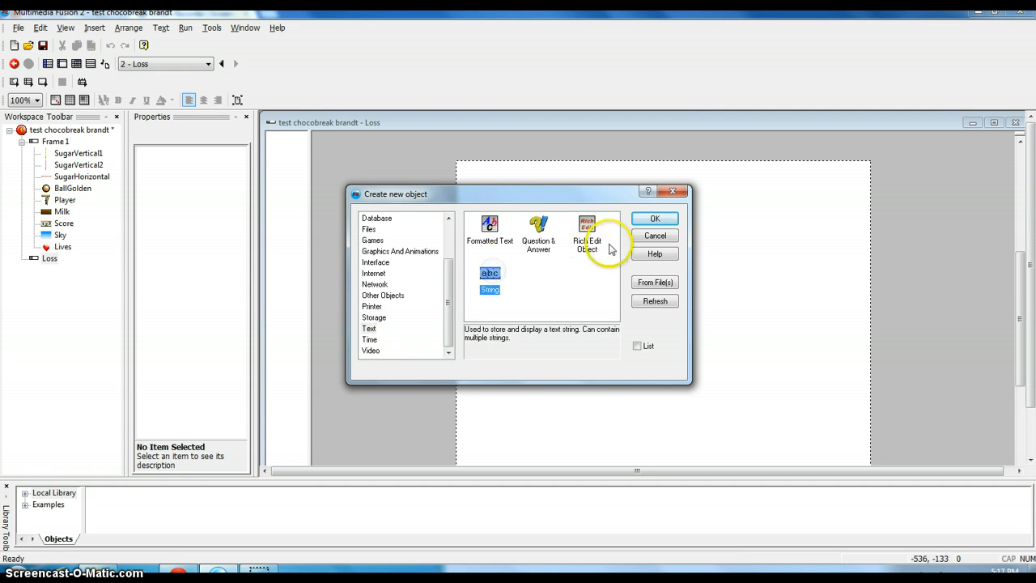
click(651, 222)
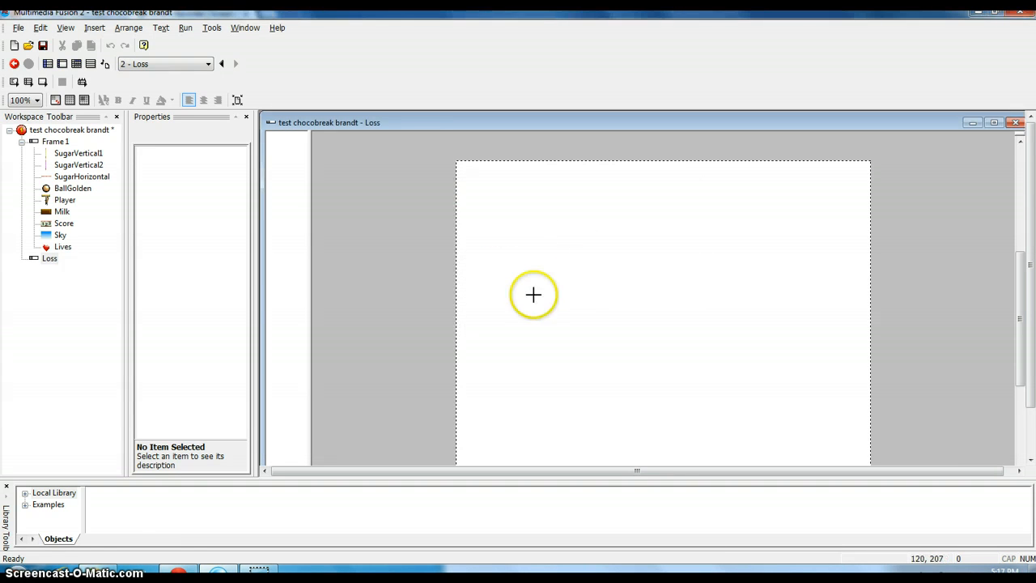
click(560, 278)
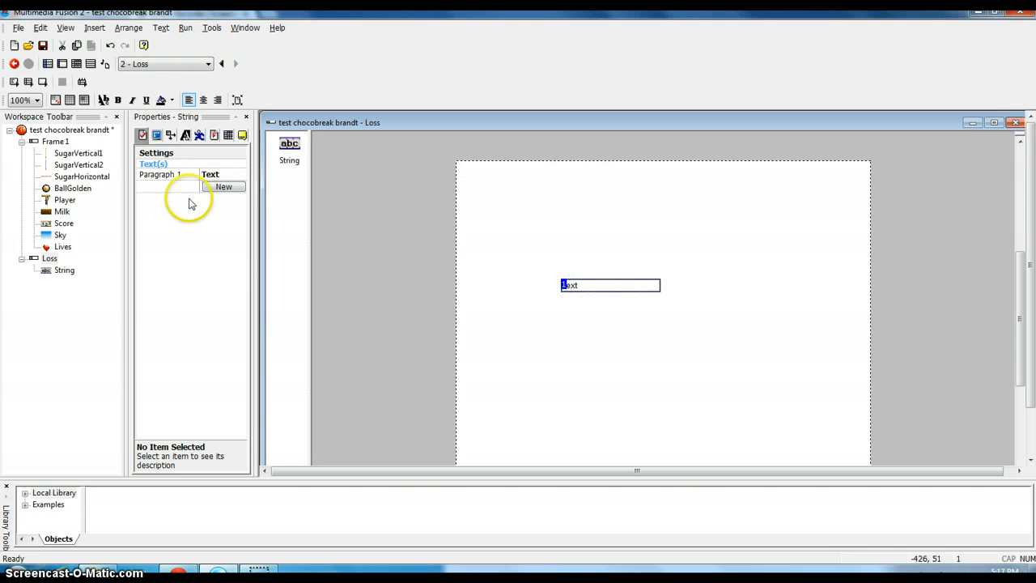
- Set the string's first paragraph to "GAME OVER MAN!" and move the text closer to the centre of the Loss frame
click(214, 176)
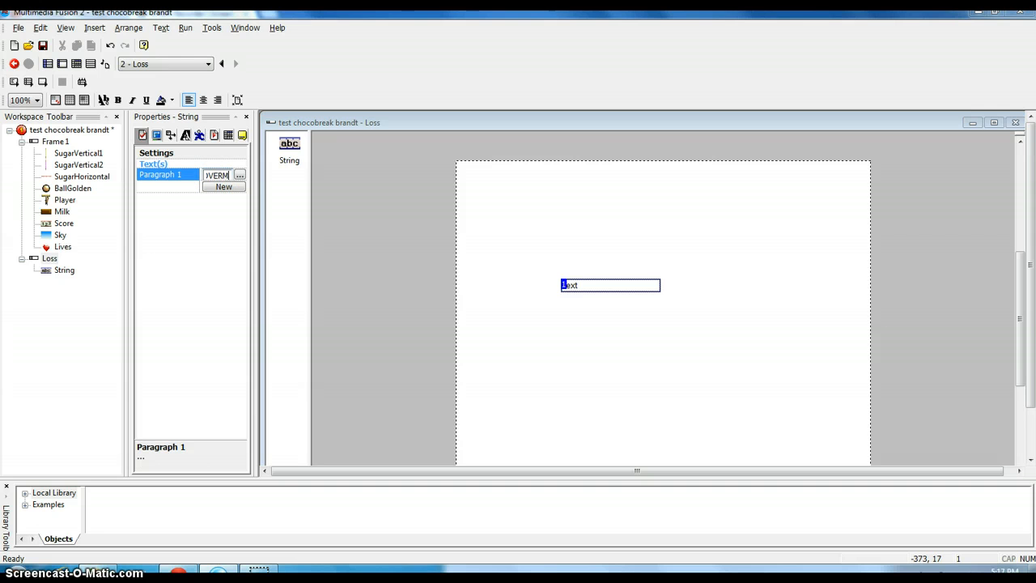
click(272, 245)
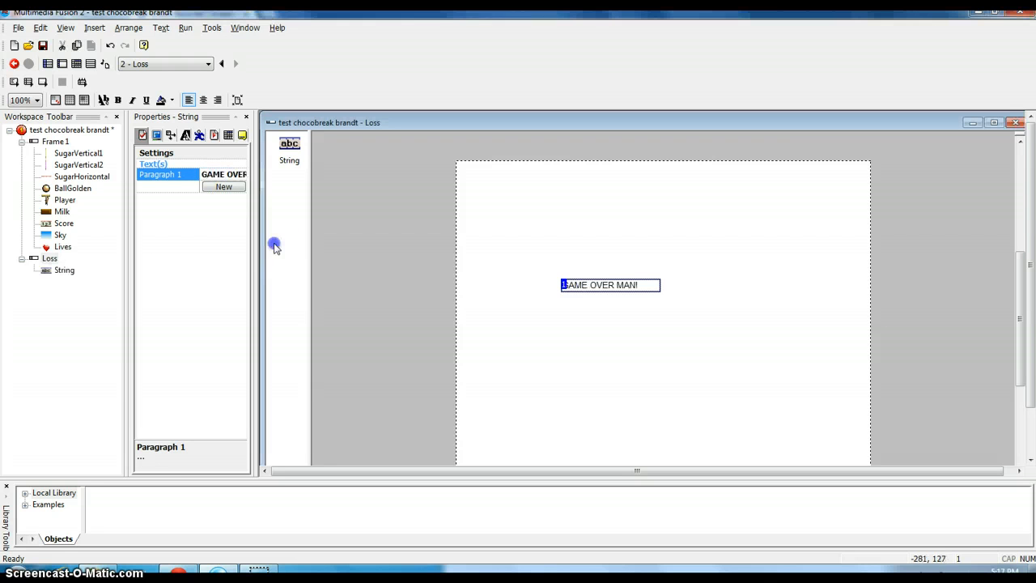
click(469, 303)
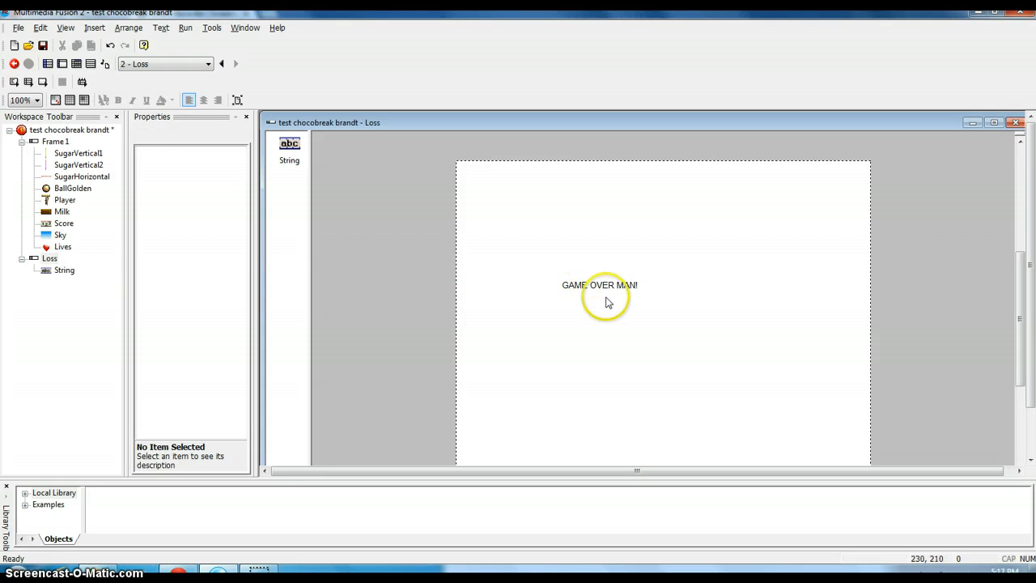
drag(605, 291, 676, 317)
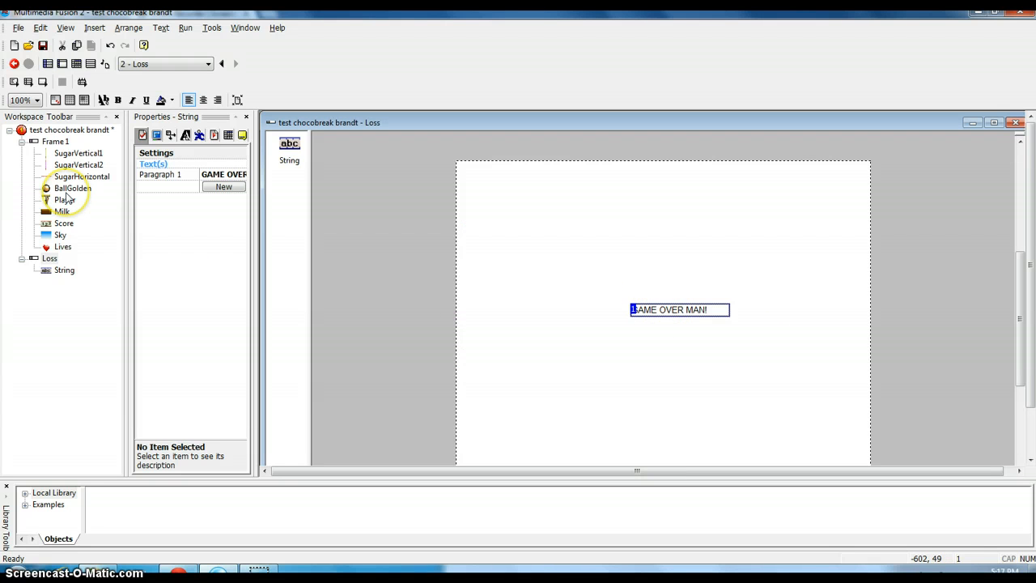
- Open the event editor of Frame 1
click(55, 143)
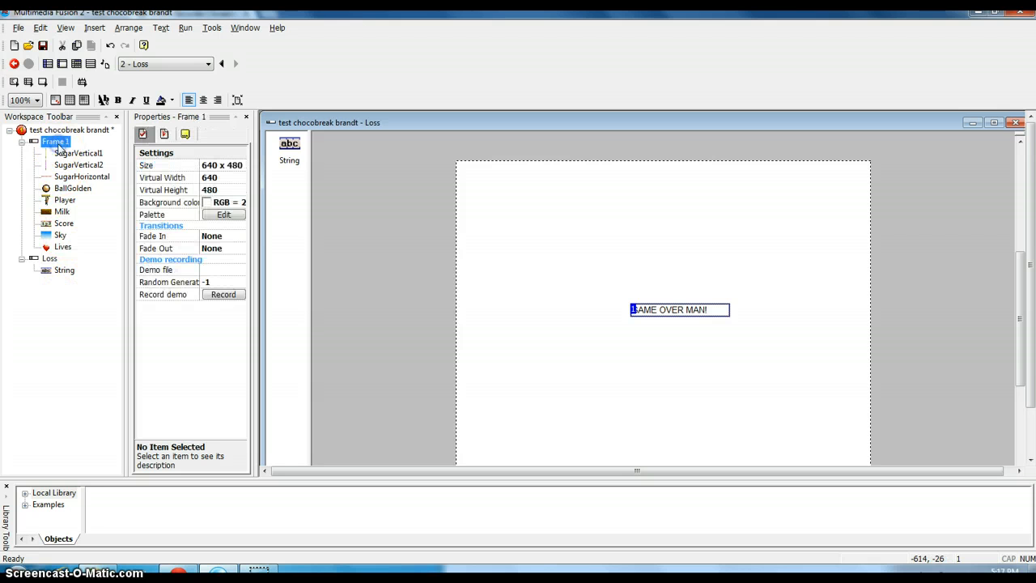
click(76, 64)
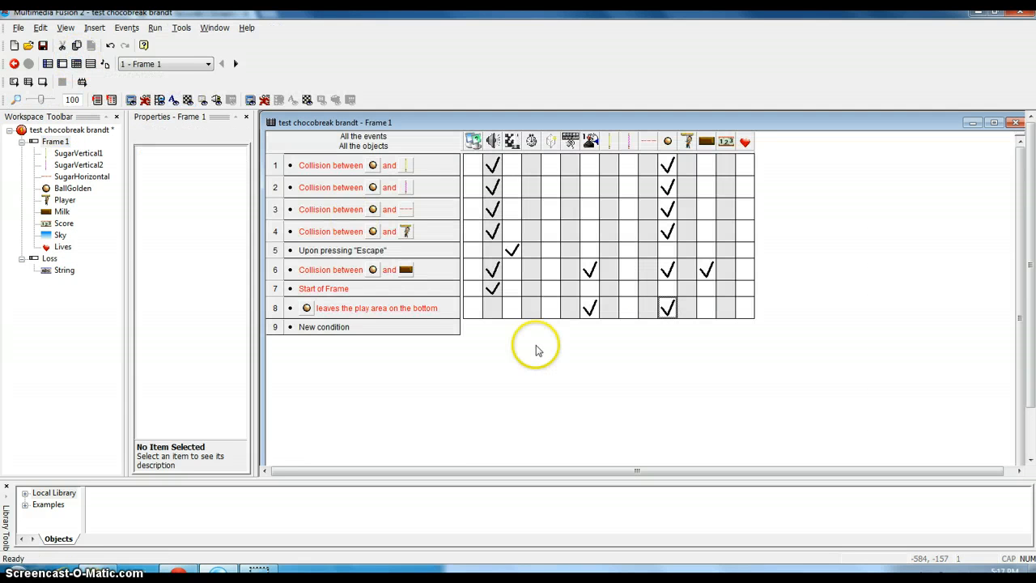
- Try an event that jumps to the Loss frame when no Lives objects are in the zone (450,437) to (566,475)
click(344, 327)
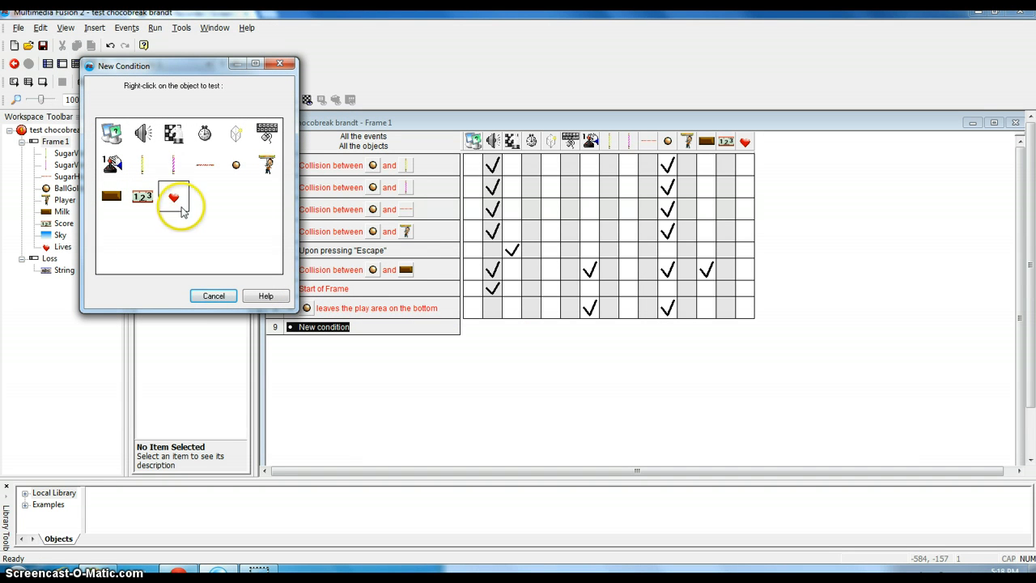
right_click(178, 204)
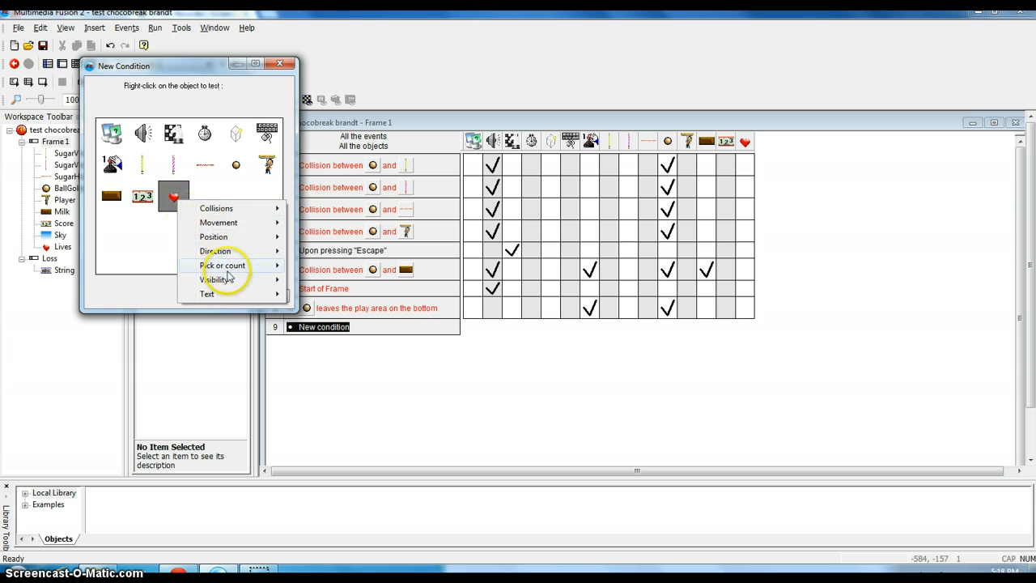
mouse_move(227, 272)
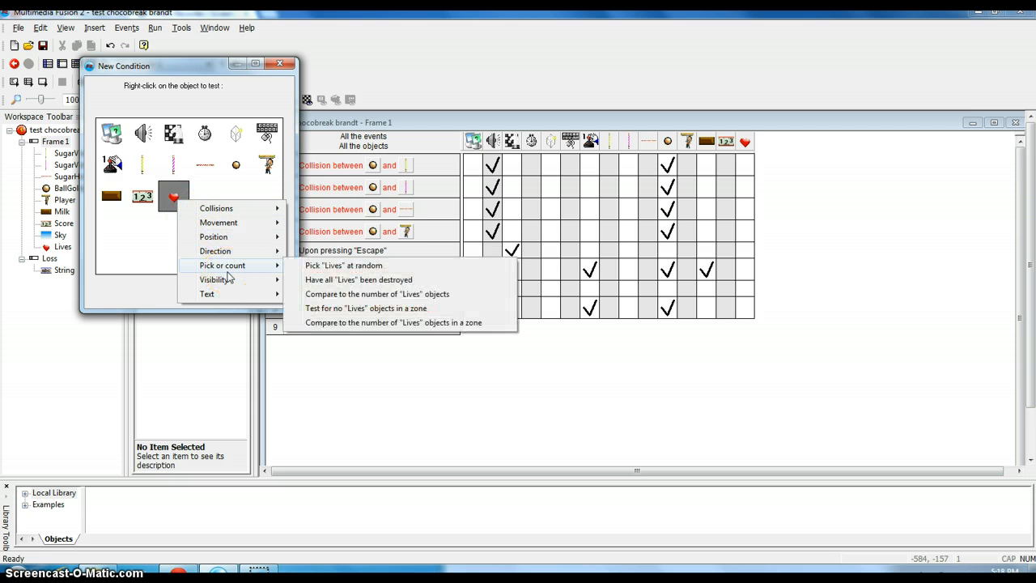
click(346, 308)
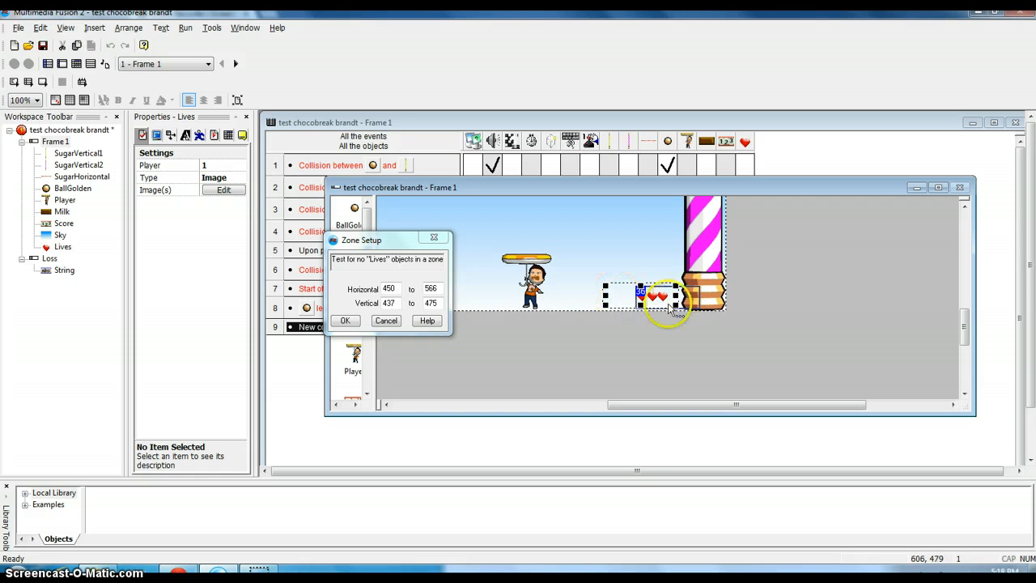
click(345, 322)
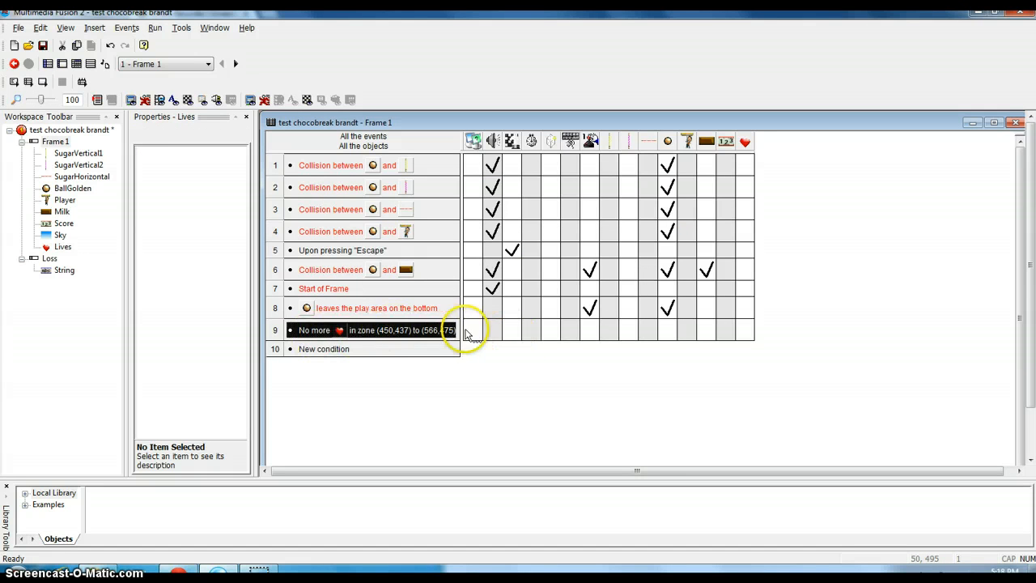
click(514, 335)
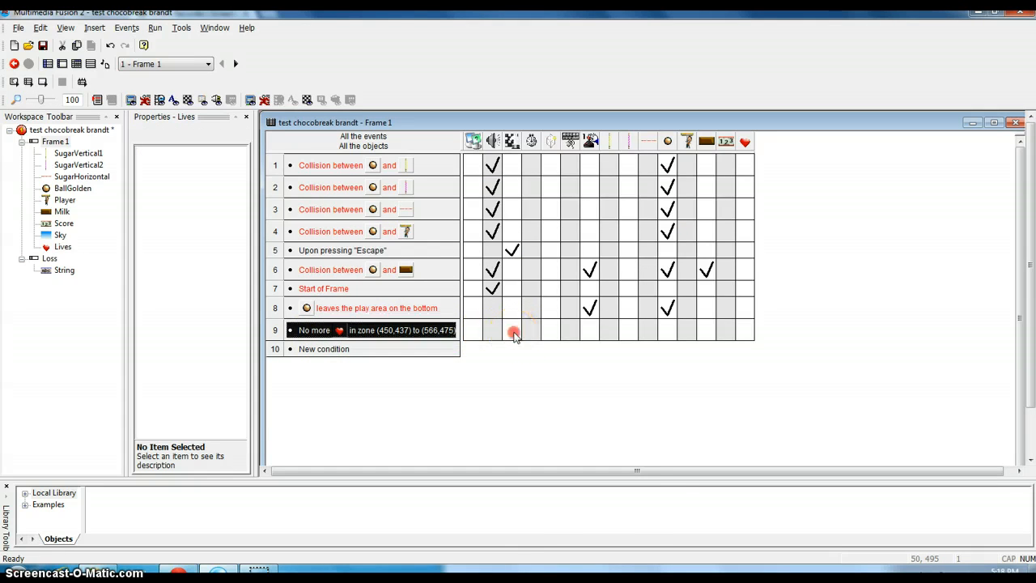
click(548, 369)
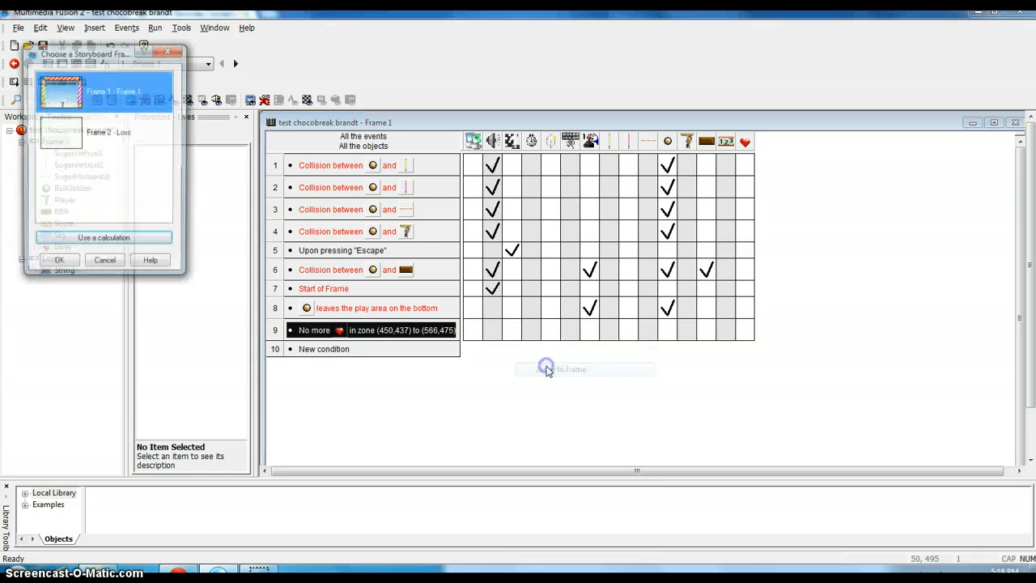
click(90, 130)
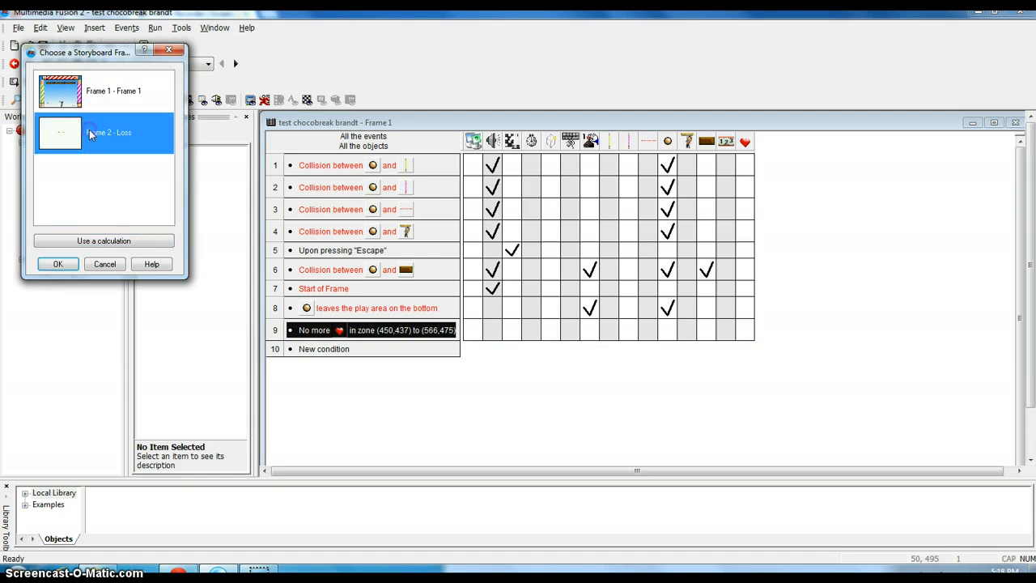
click(58, 265)
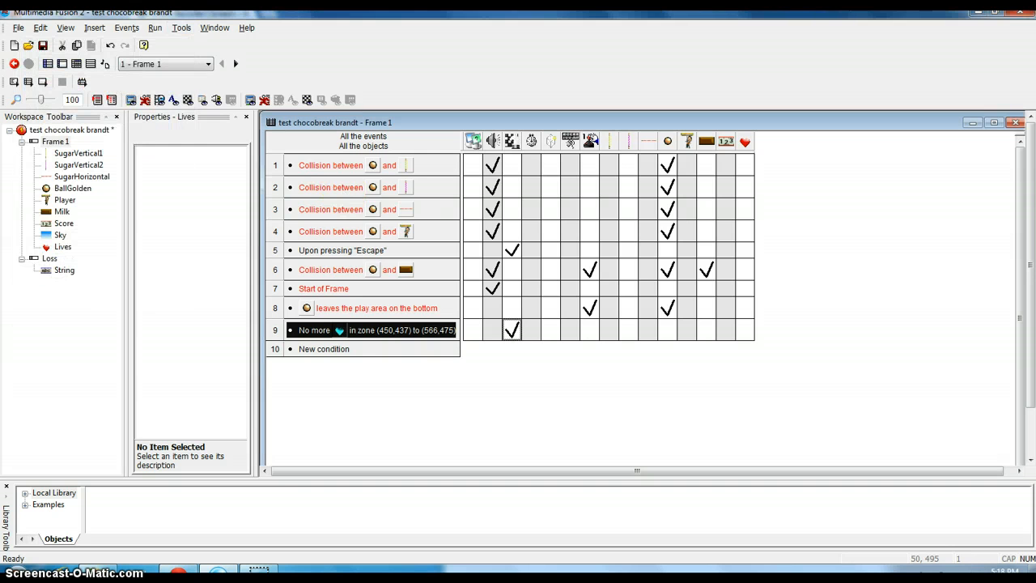
- Run the application to test the Lives zone event and delete that event from Frame 1
click(157, 26)
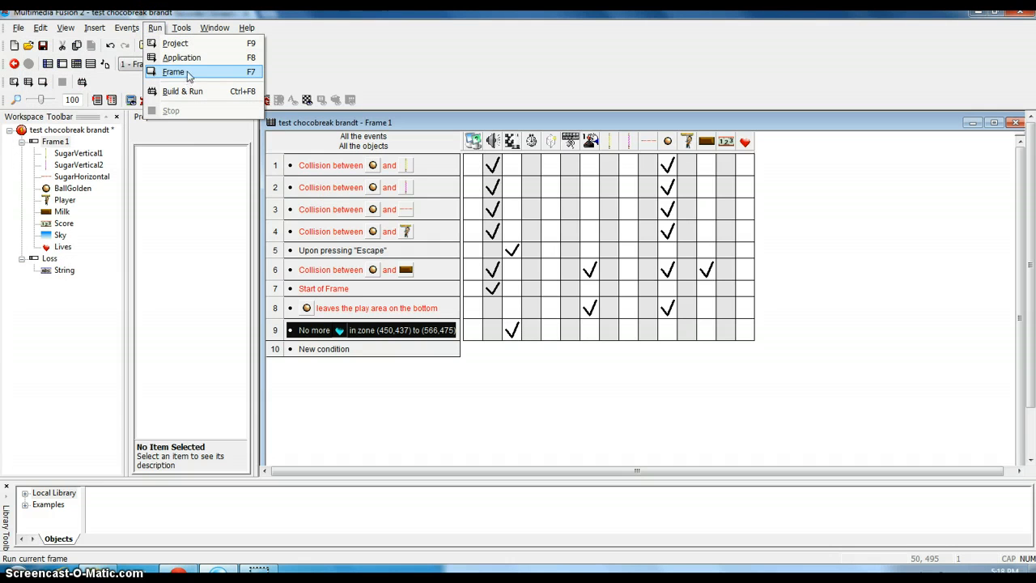
click(183, 57)
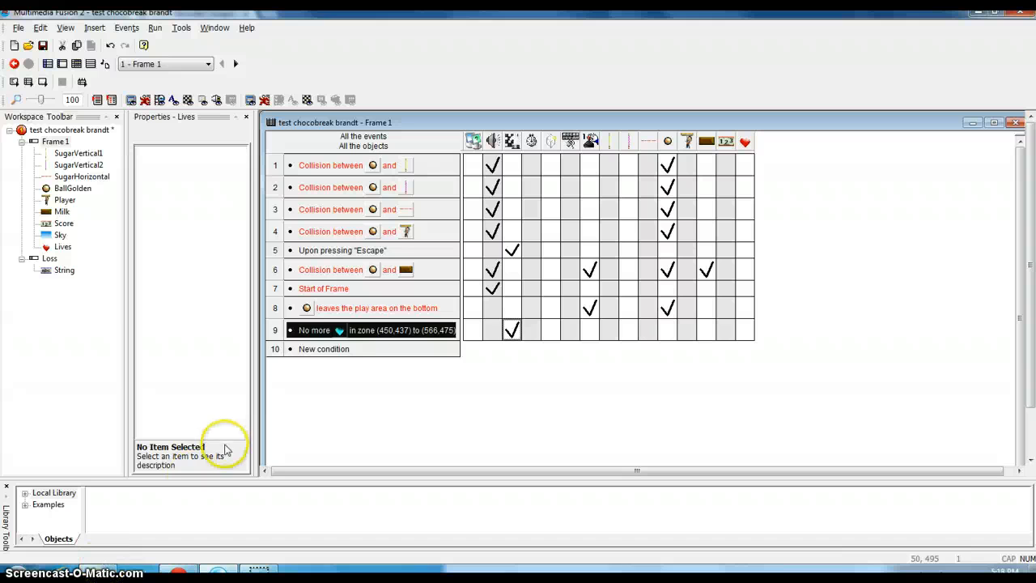
right_click(279, 332)
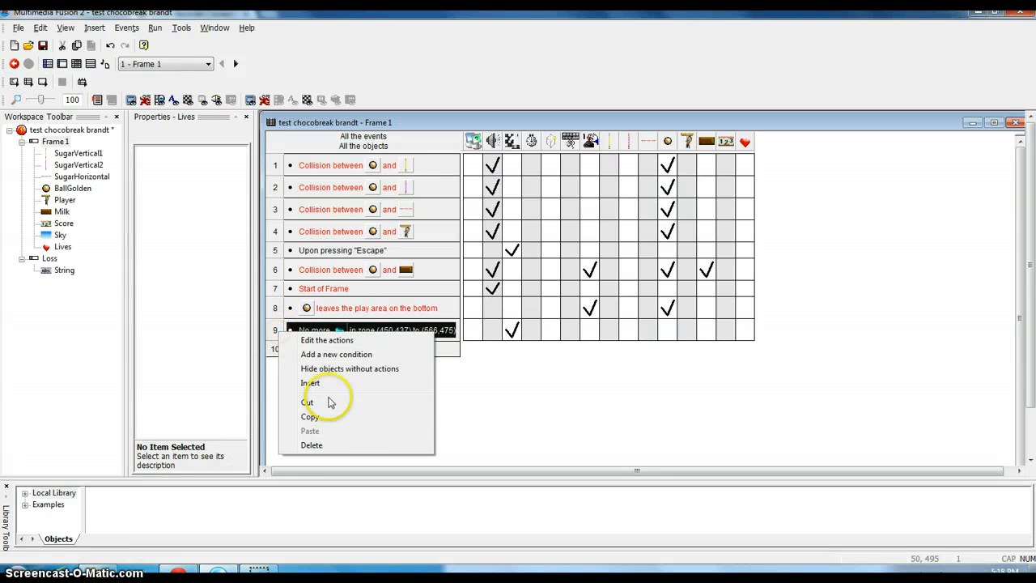
click(337, 445)
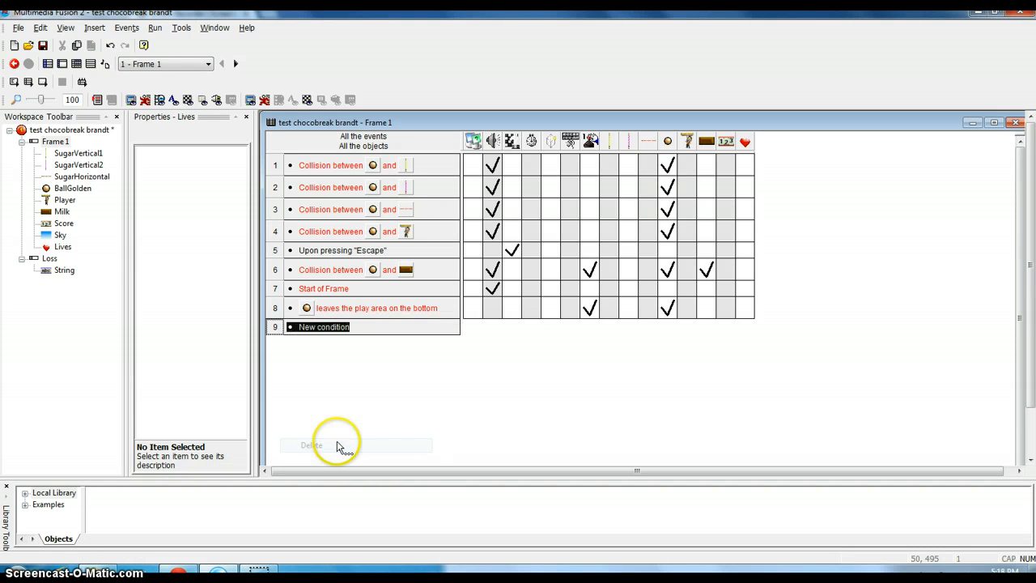
- Add a Frame 1 event that jumps to the Loss frame when the player's number of lives reaches 0
double_click(310, 330)
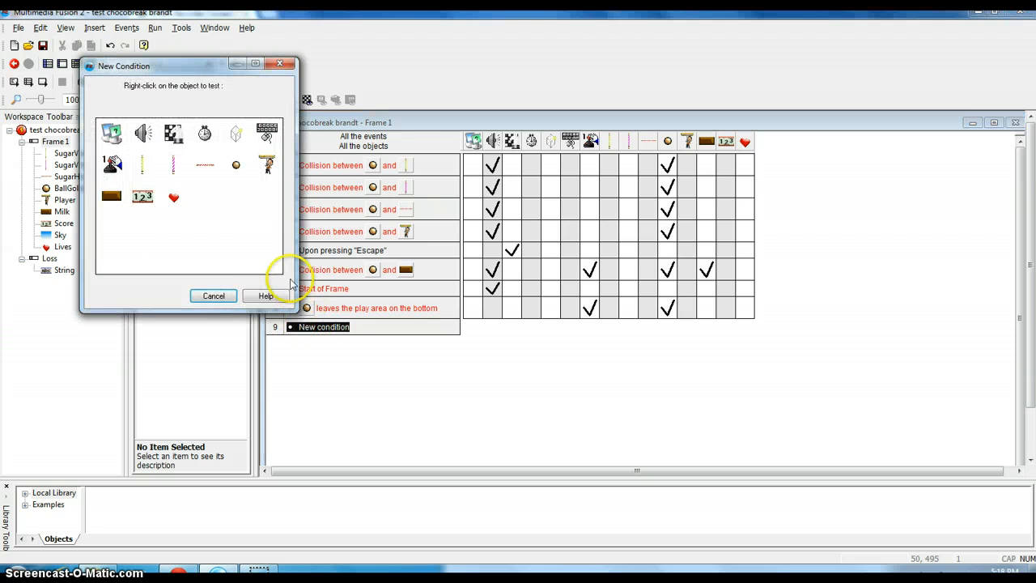
right_click(115, 158)
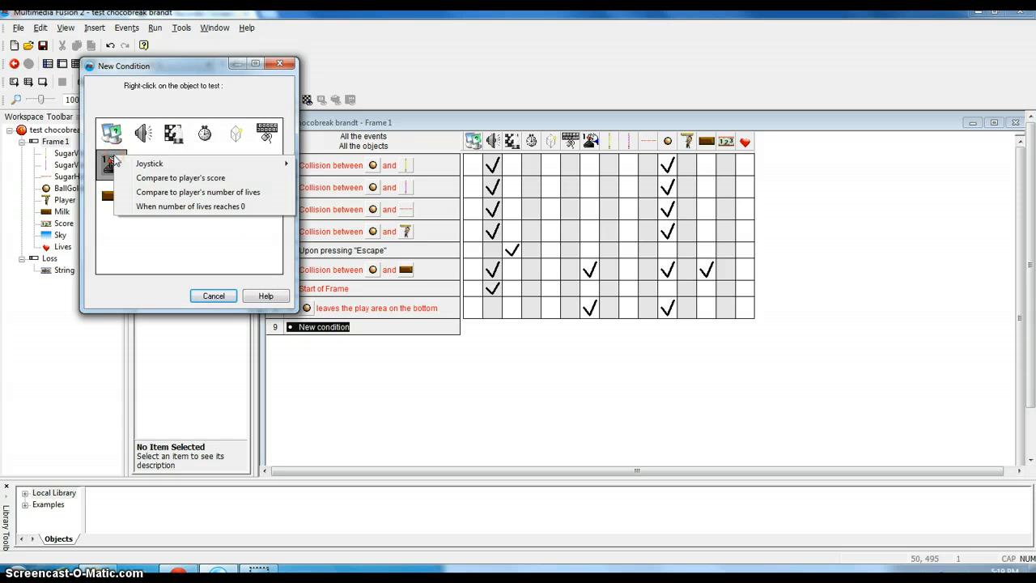
mouse_move(134, 168)
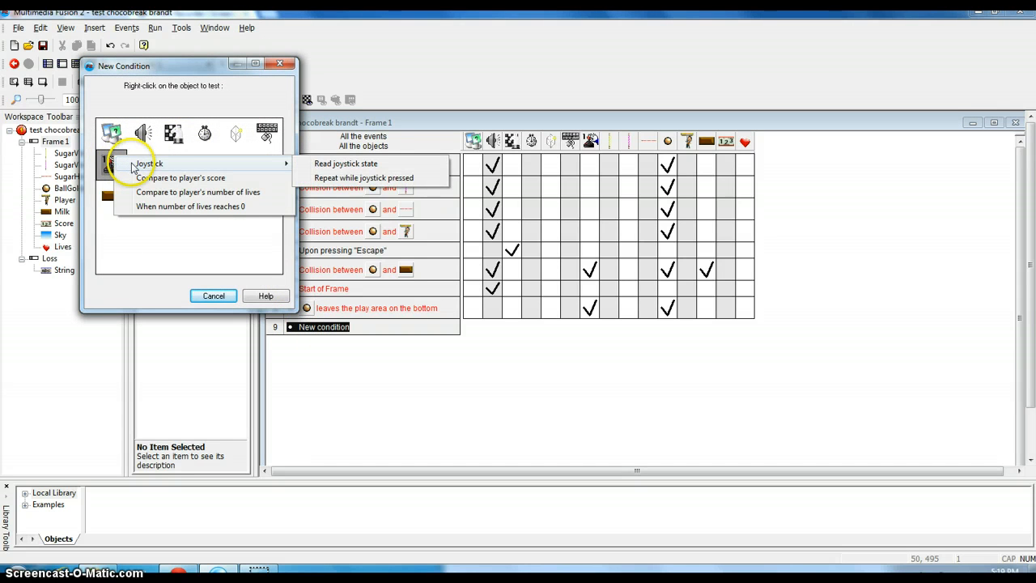
click(163, 208)
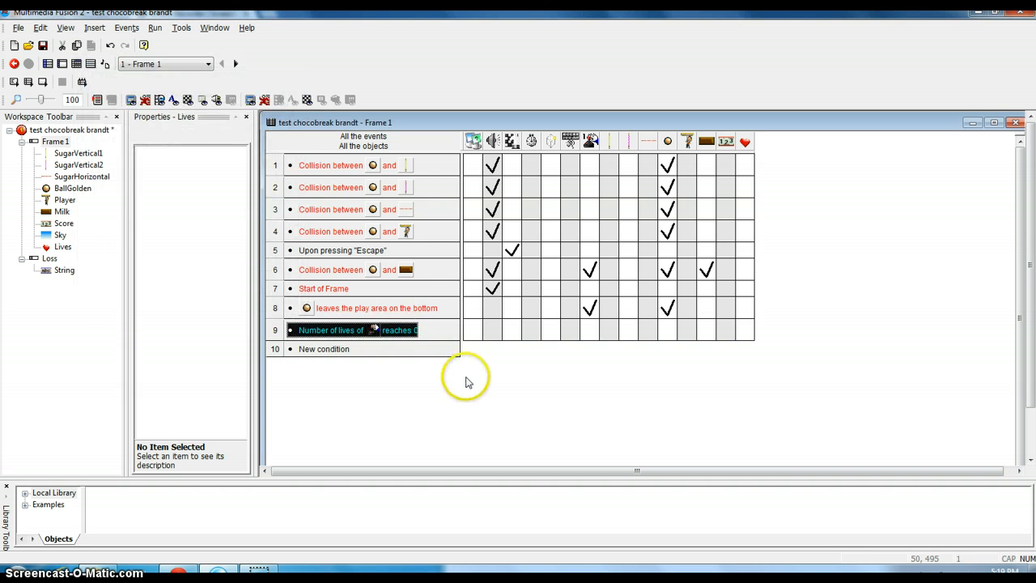
click(516, 338)
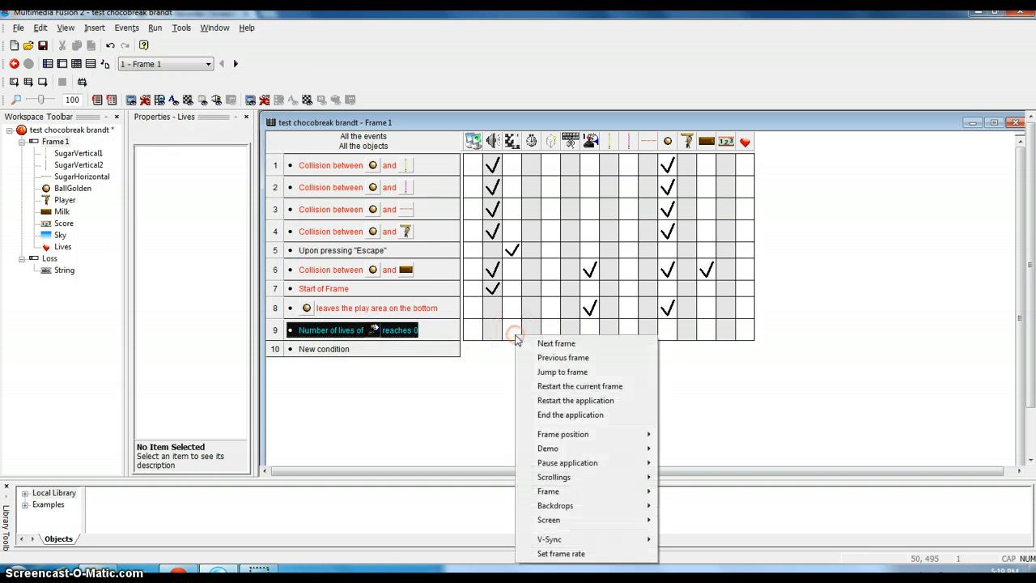
click(549, 372)
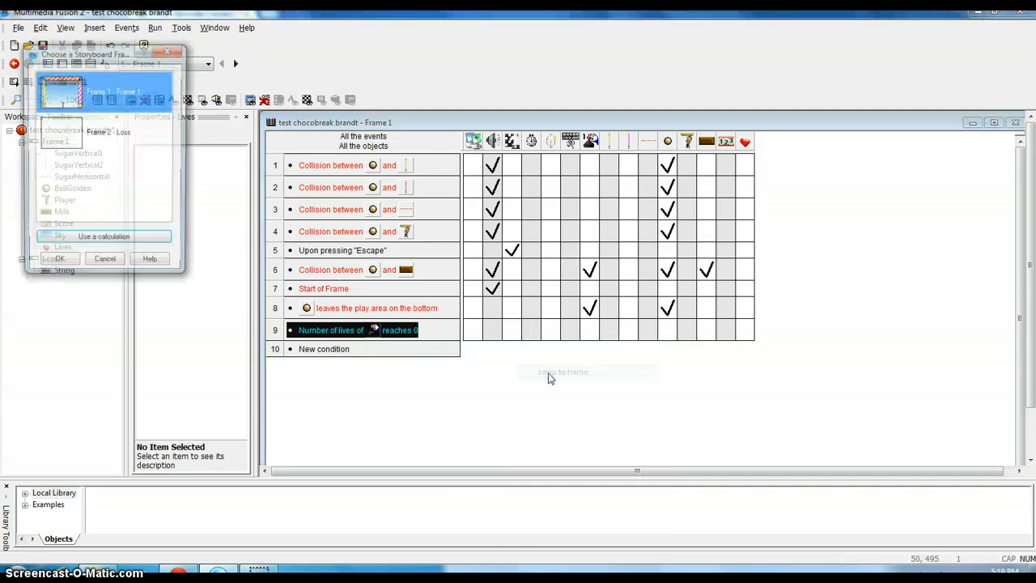
click(101, 138)
click(60, 264)
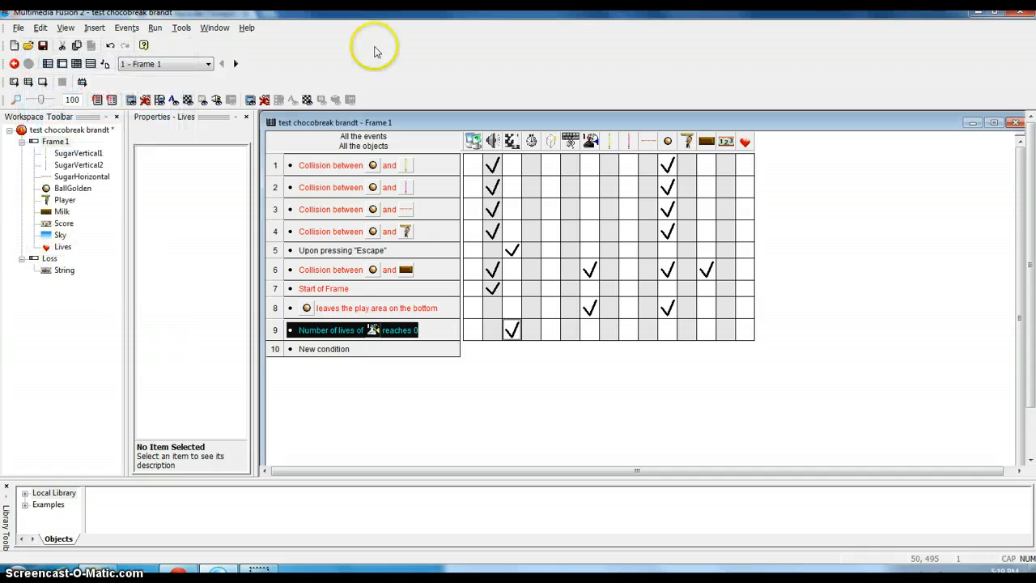
- Run the application, play until the lives run out to test the Loss frame, and close the game window
click(155, 27)
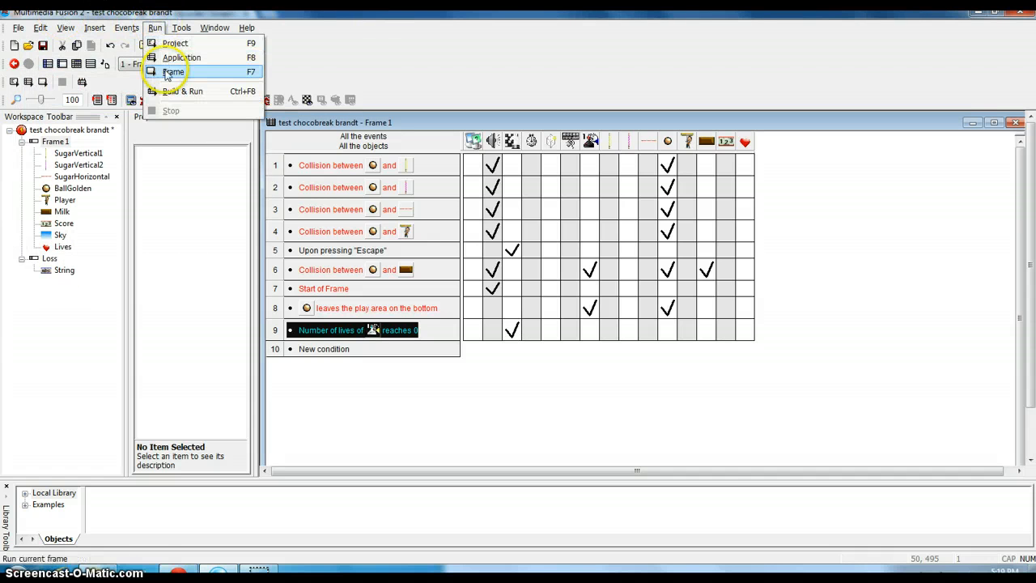
click(180, 58)
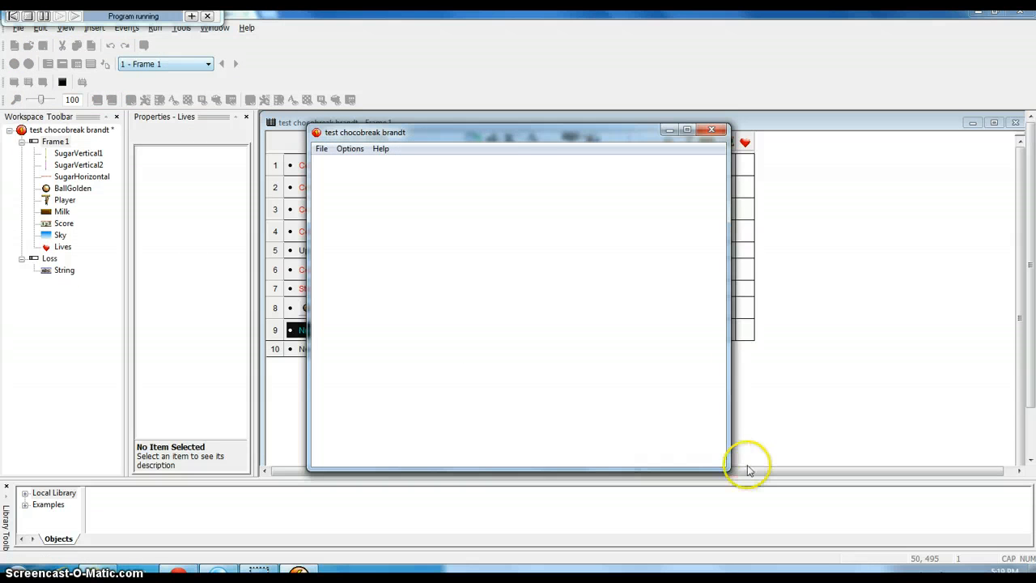
key(Right)
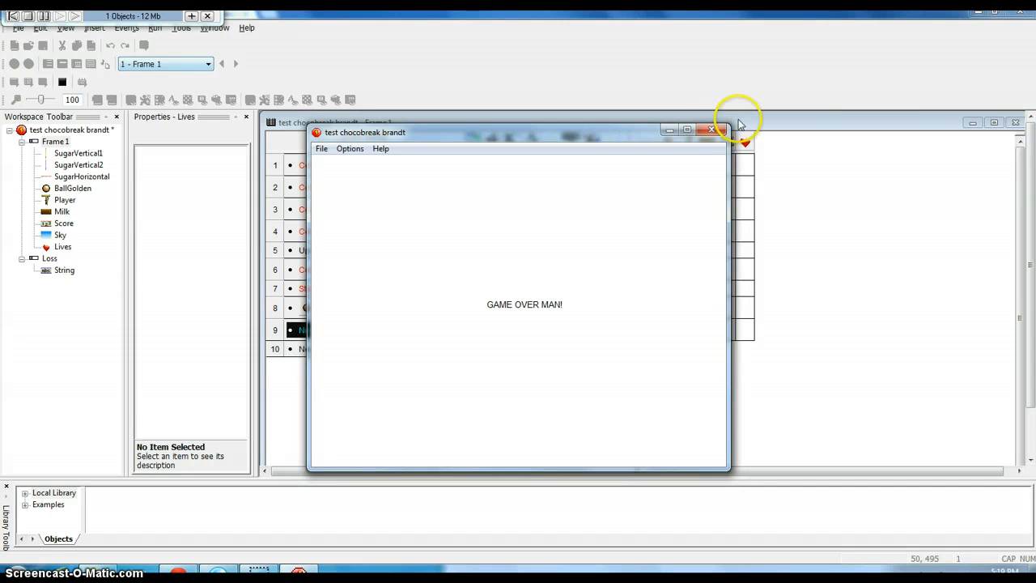
click(715, 131)
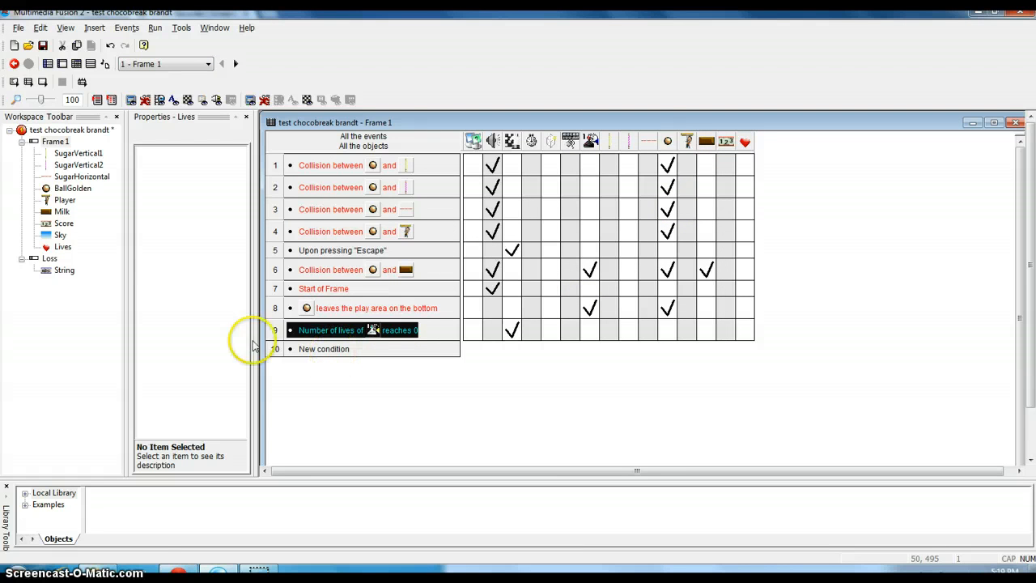
- Insert a third frame into the test chocobreak brandt application and open it for layout editing
click(48, 129)
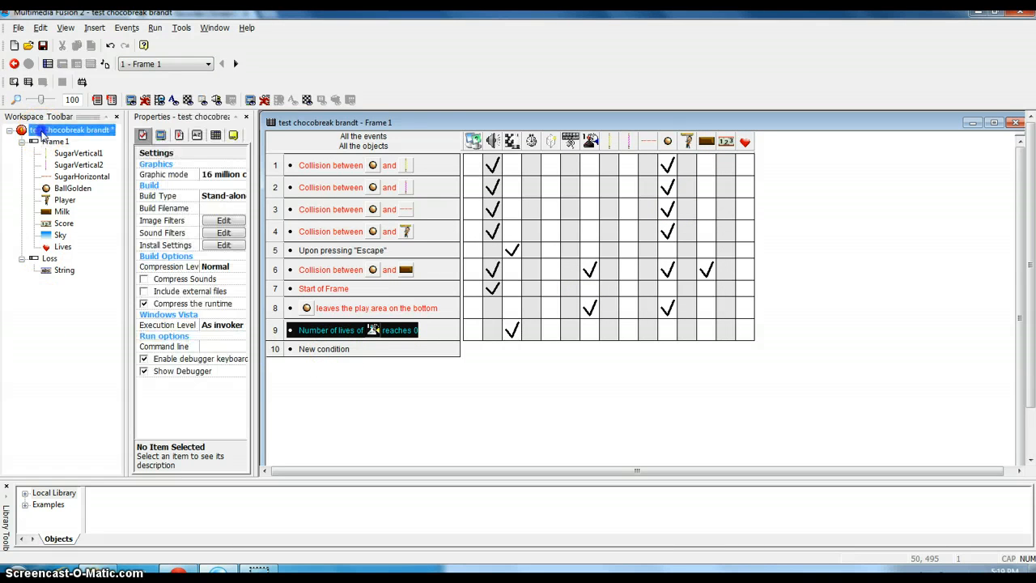
click(93, 29)
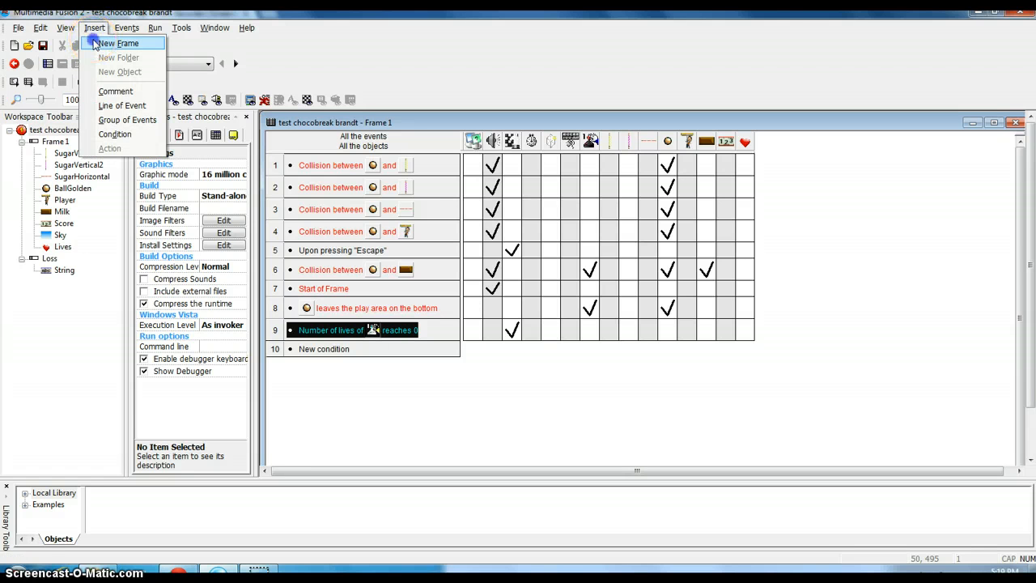
click(113, 44)
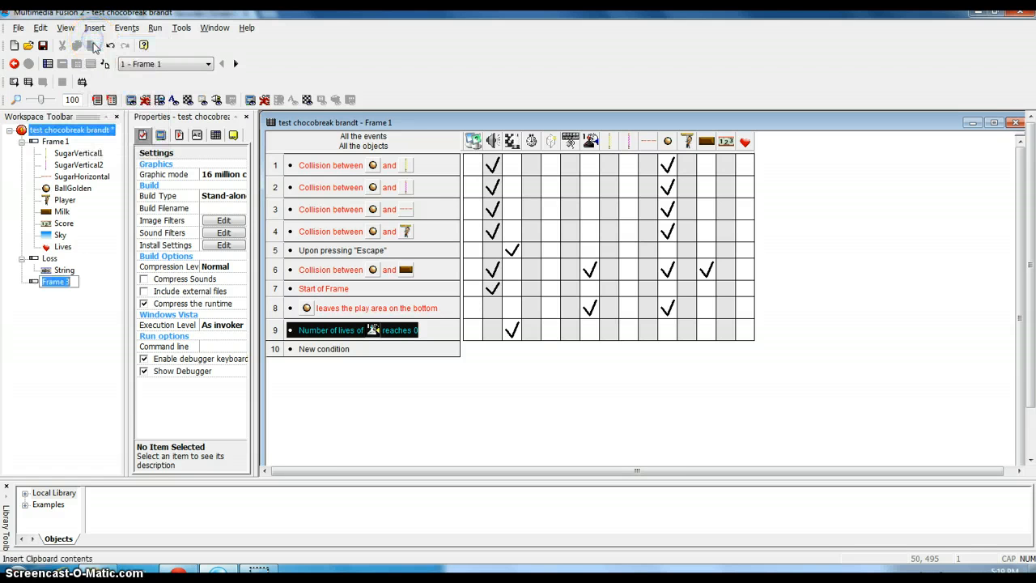
click(53, 280)
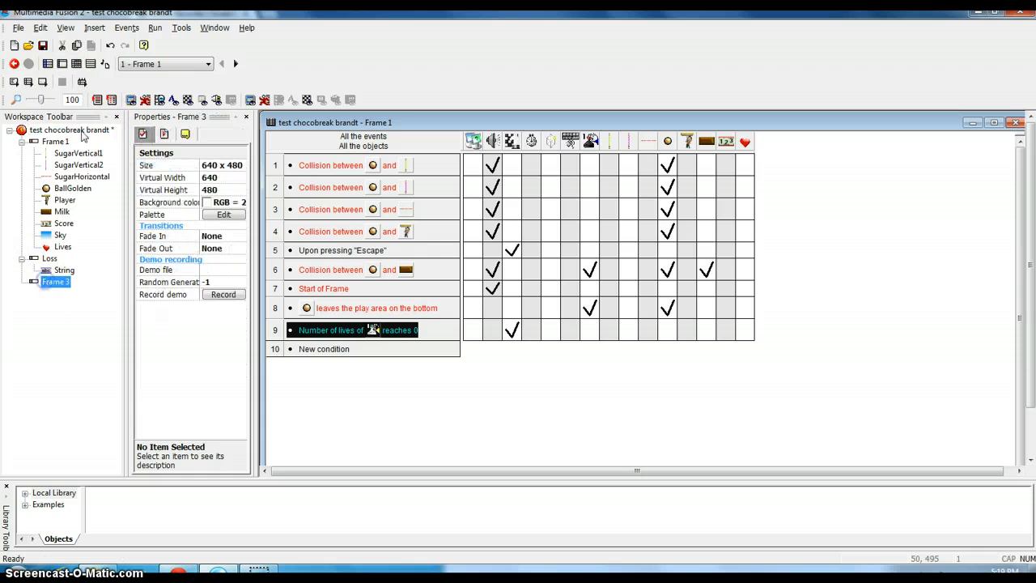
click(63, 64)
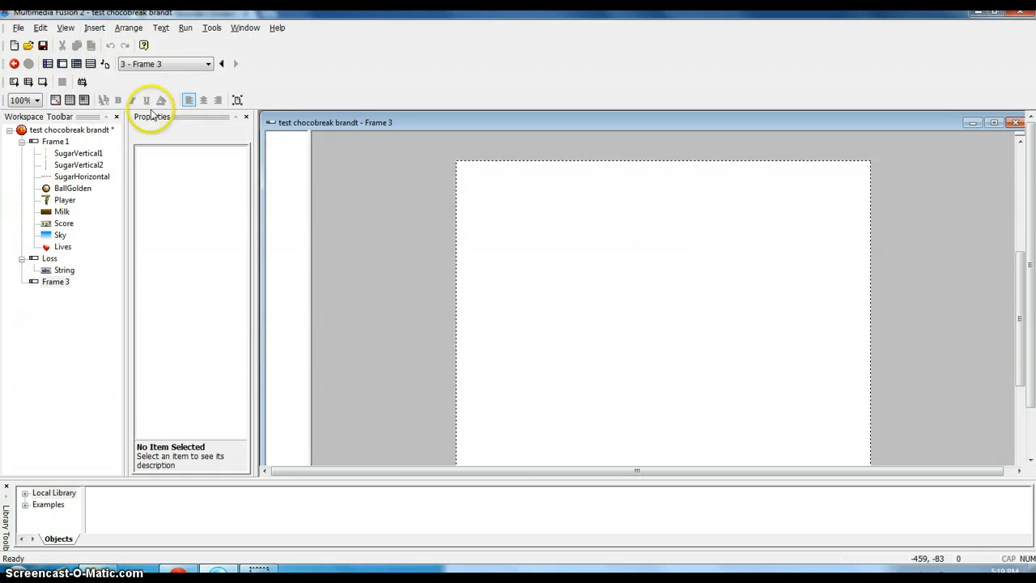
- Insert a String text object near the middle of Frame 3
click(93, 27)
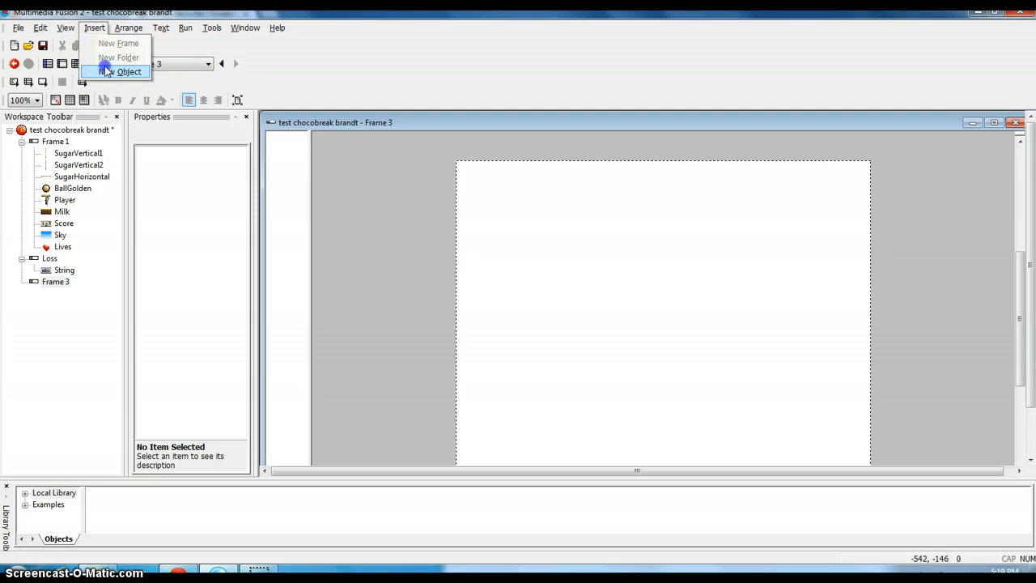
click(106, 72)
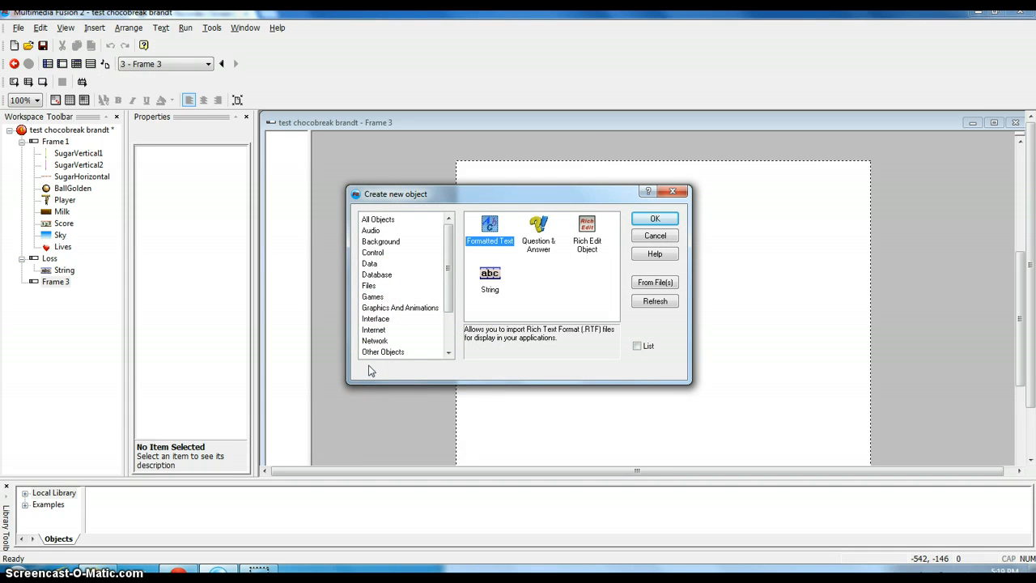
click(449, 324)
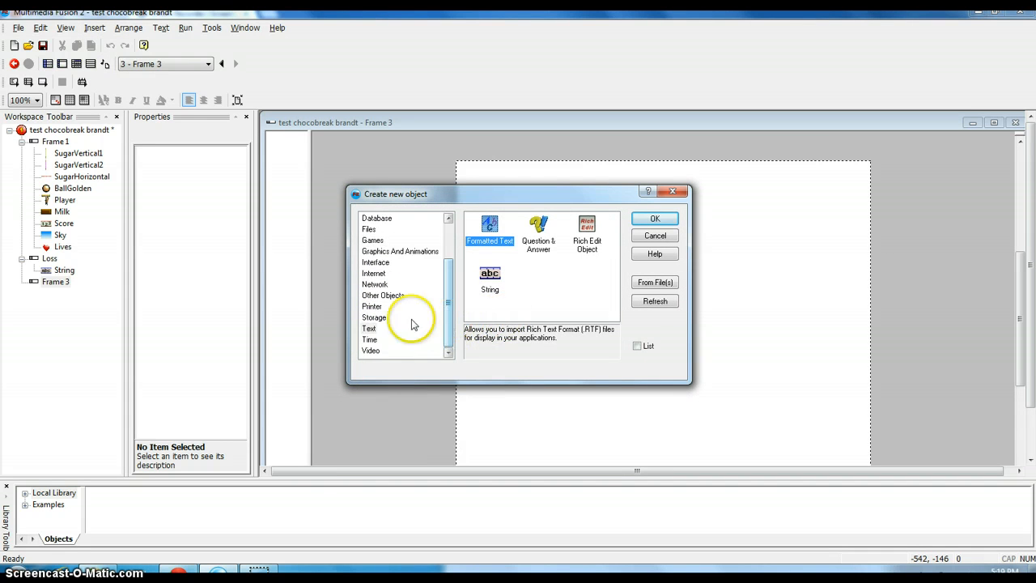
click(370, 329)
click(490, 276)
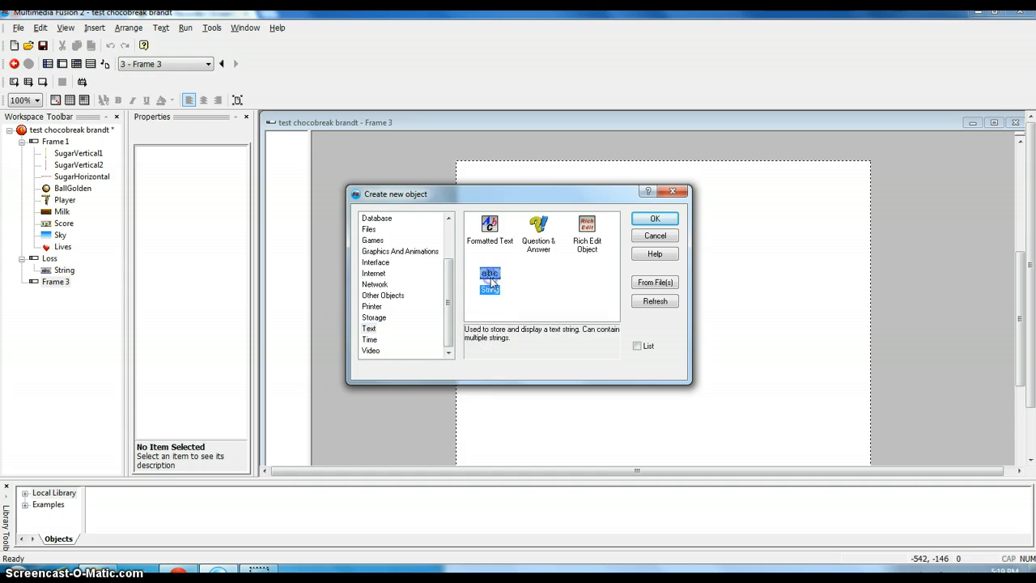
click(655, 220)
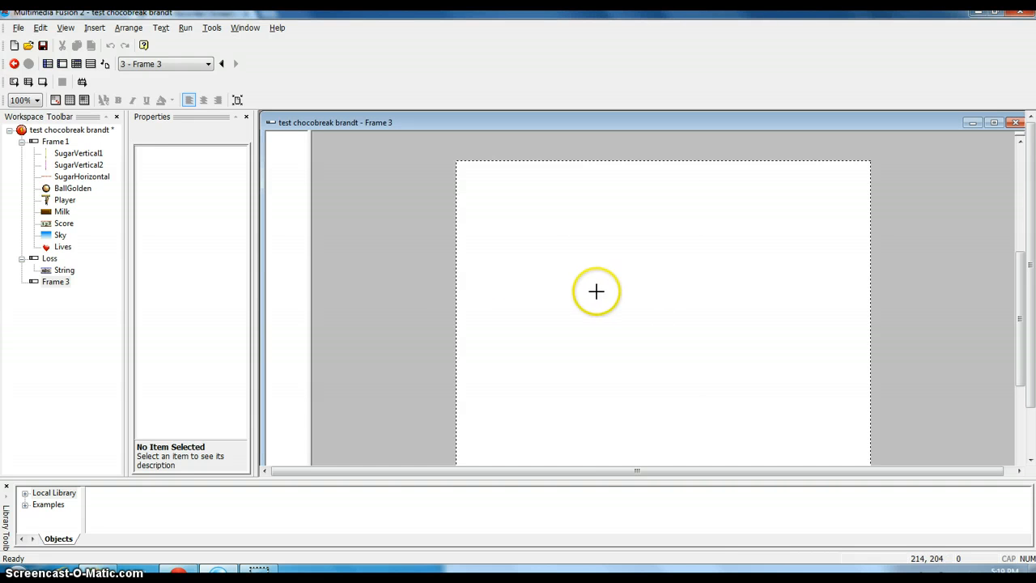
click(606, 282)
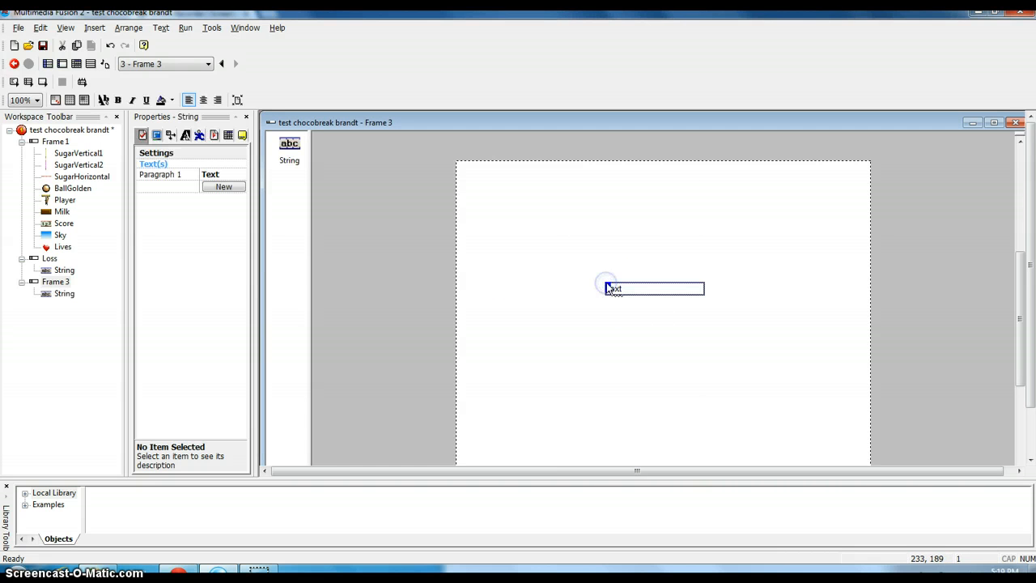
- Set the Frame 3 string's text to "YOU WON, You are the BEST!" and widen its box to fit on one line
click(215, 175)
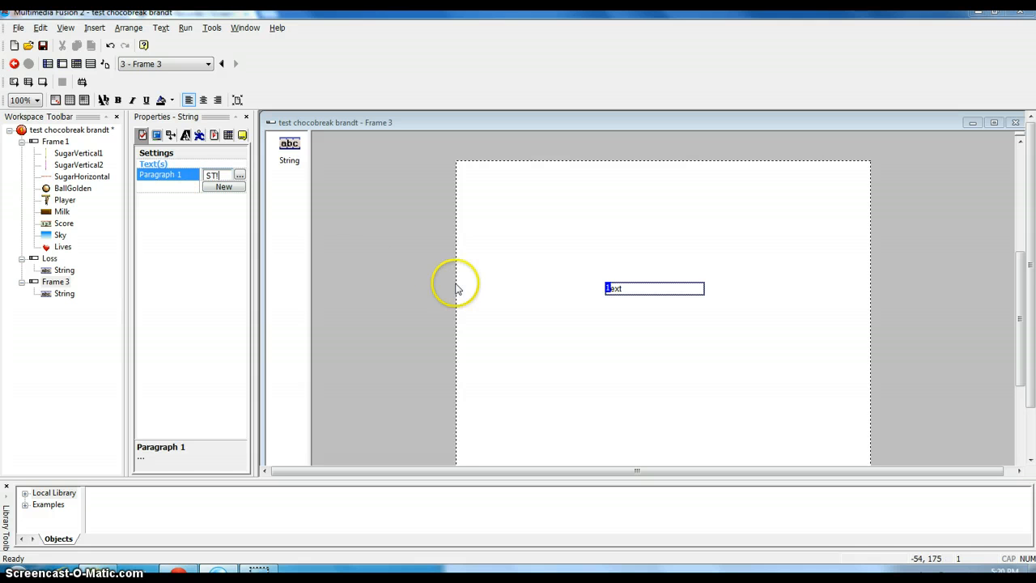
click(454, 284)
click(692, 291)
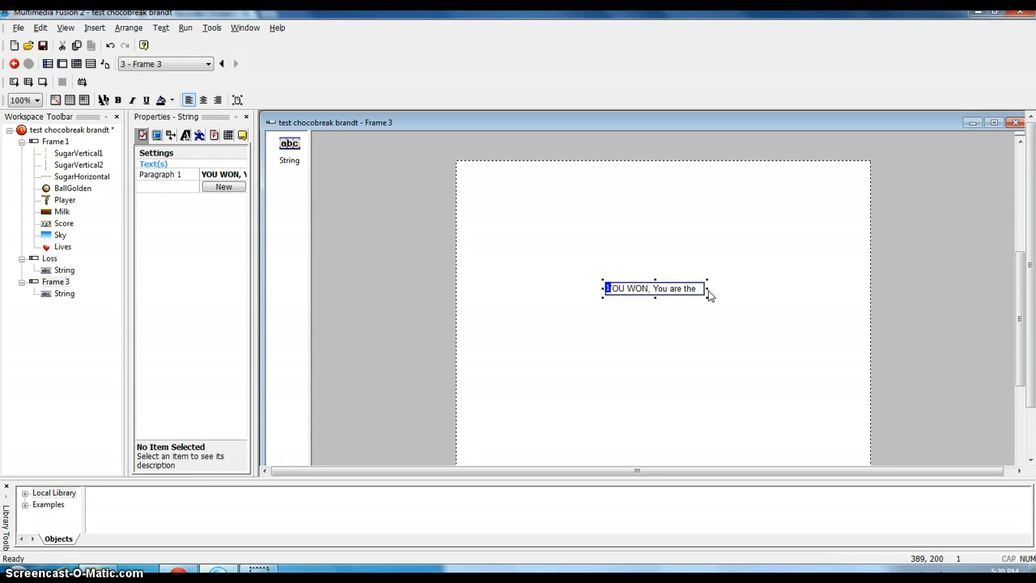
drag(793, 301, 807, 300)
click(744, 351)
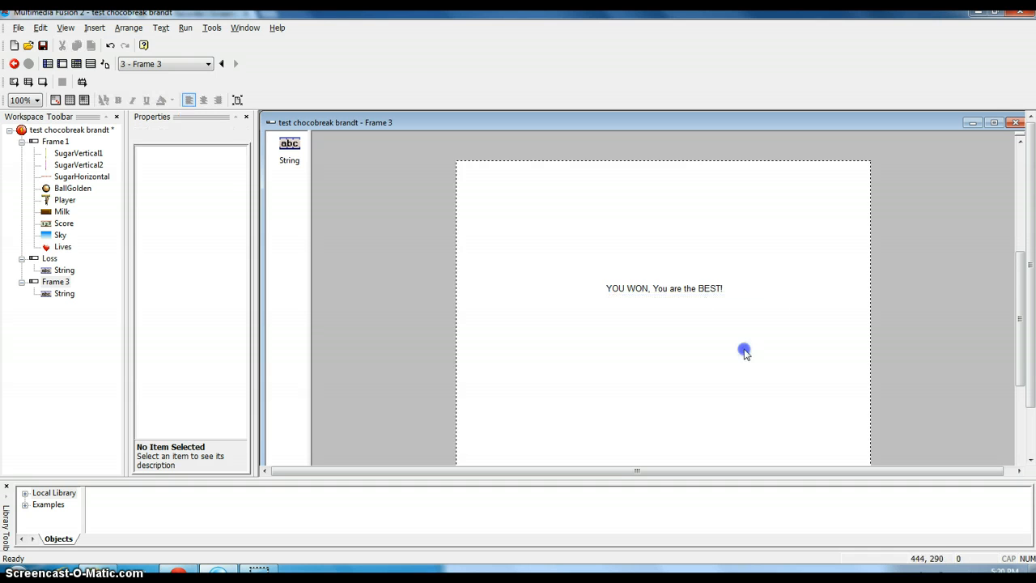
- Start a new Frame 1 event condition that tests for no "Milk" objects in a zone
click(36, 143)
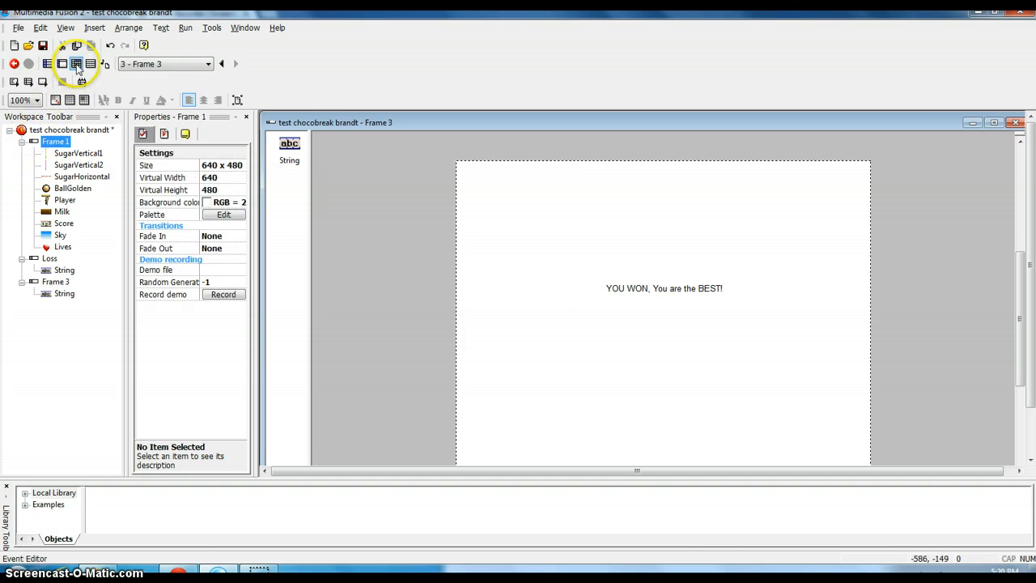
click(76, 64)
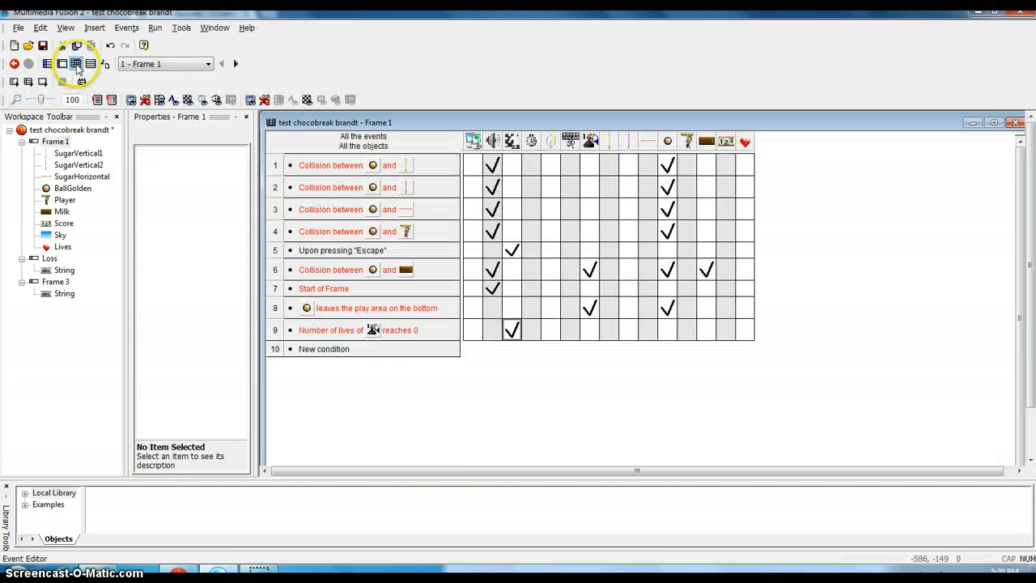
double_click(338, 351)
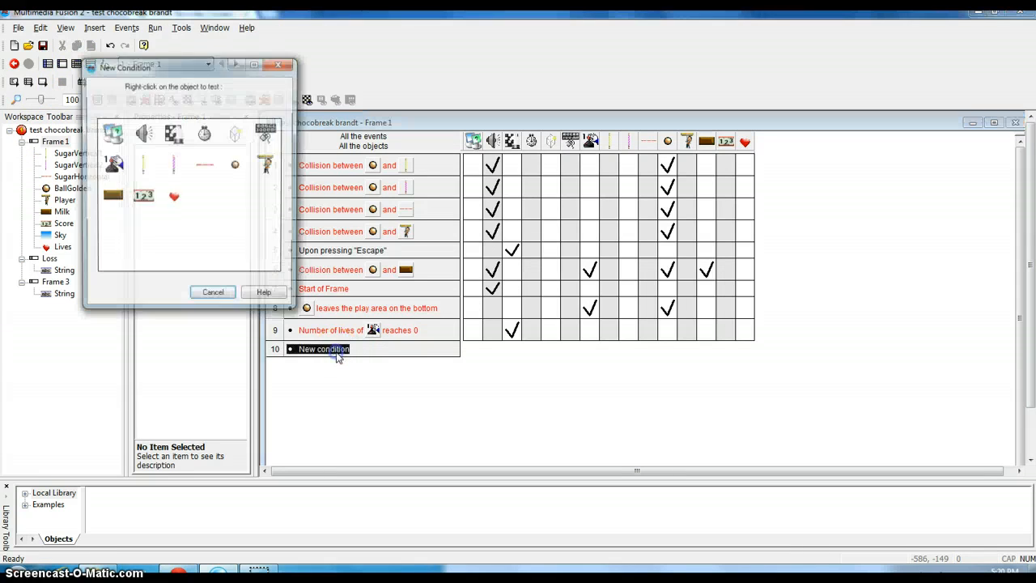
right_click(120, 202)
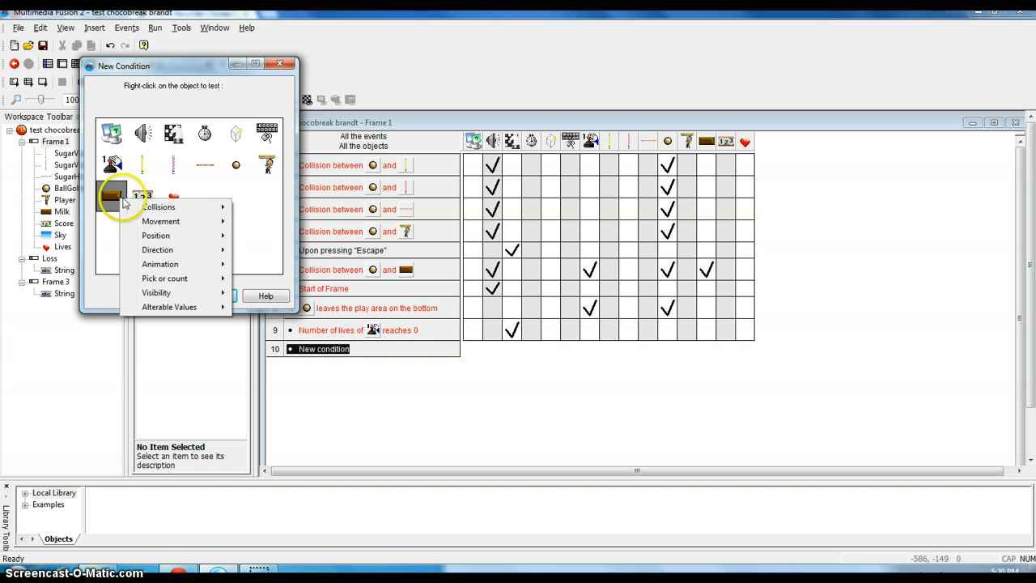
mouse_move(178, 280)
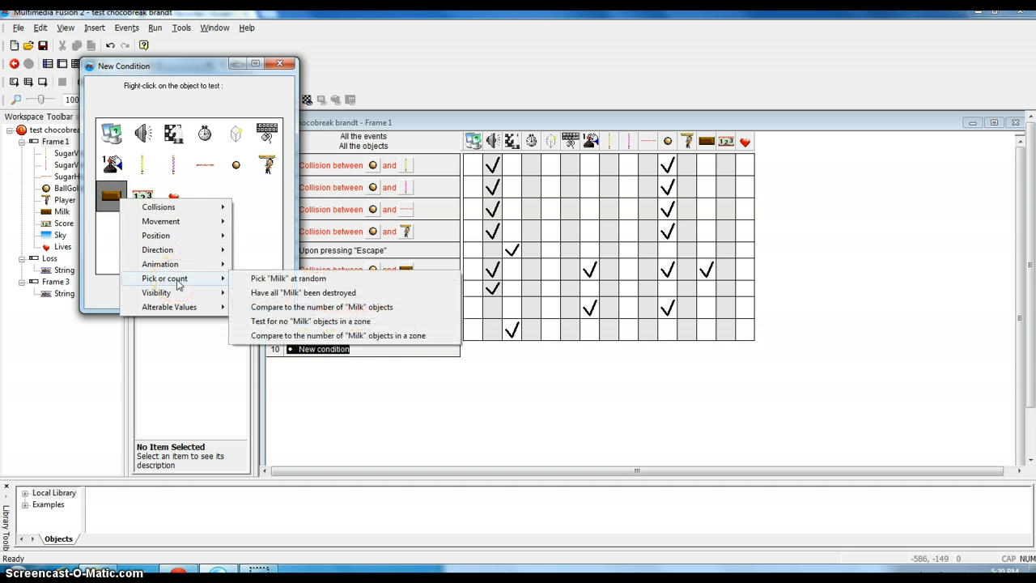
click(300, 321)
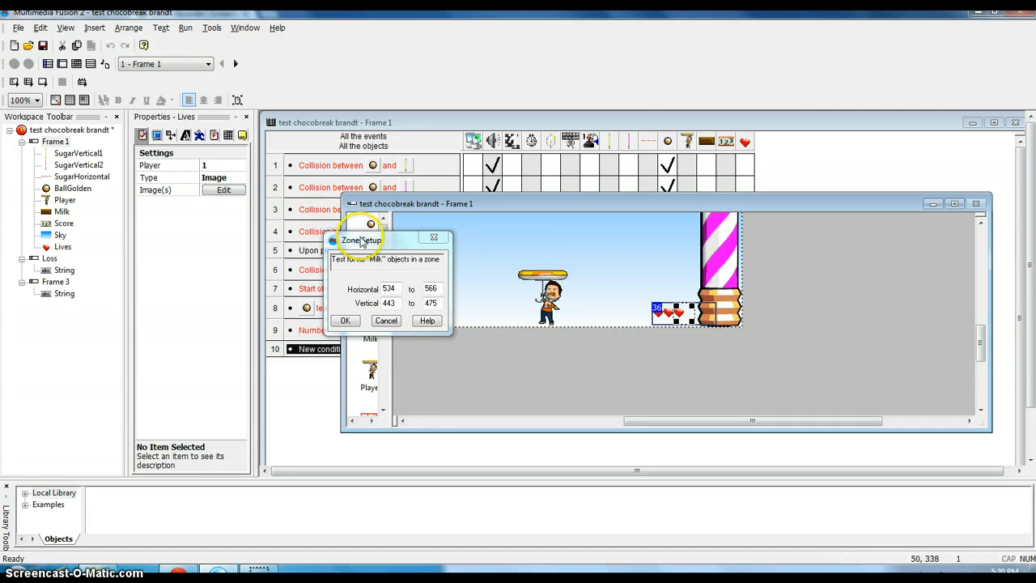
- Define the test zone around the row of chocolate bricks, horizontal 82 to 560 and vertical 80 to 141
drag(360, 238, 187, 237)
drag(478, 204, 406, 126)
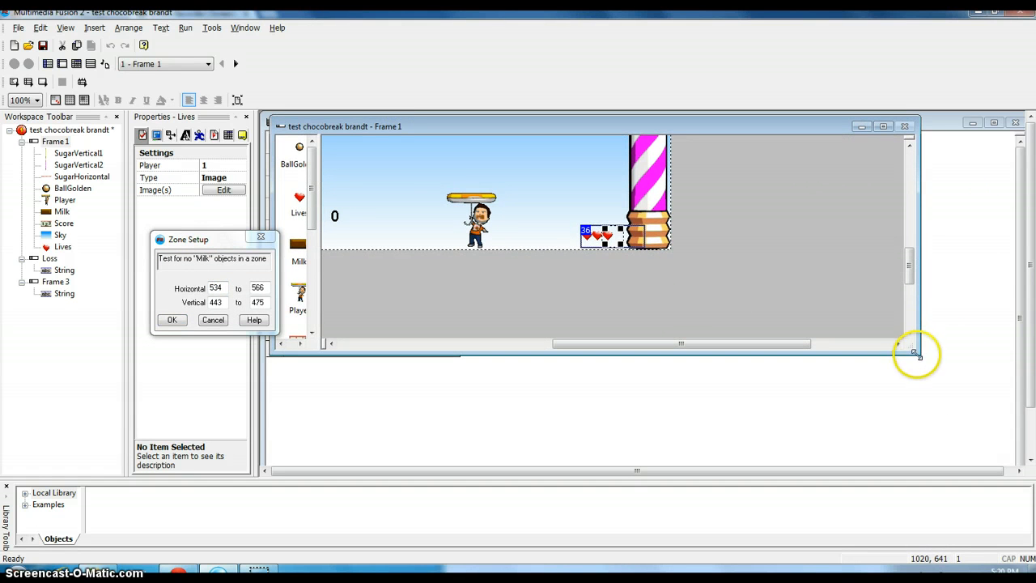
drag(917, 354, 986, 463)
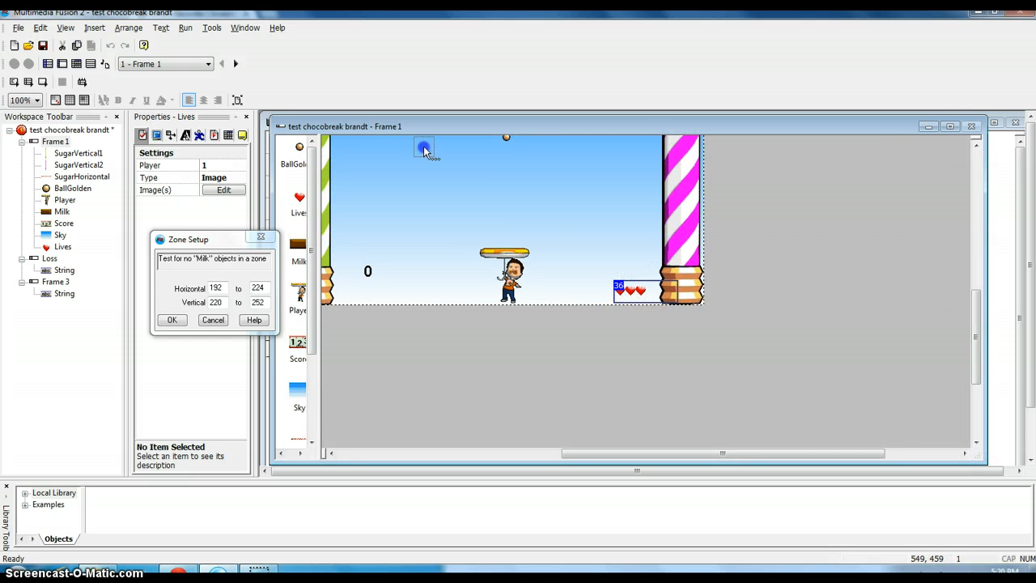
drag(424, 147, 424, 147)
drag(975, 320, 973, 281)
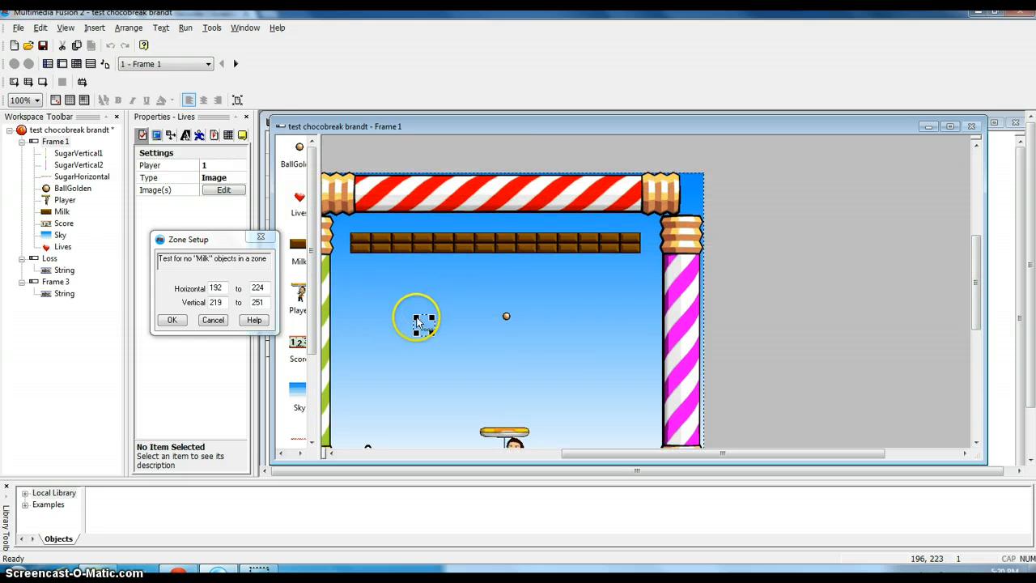
drag(348, 235, 346, 229)
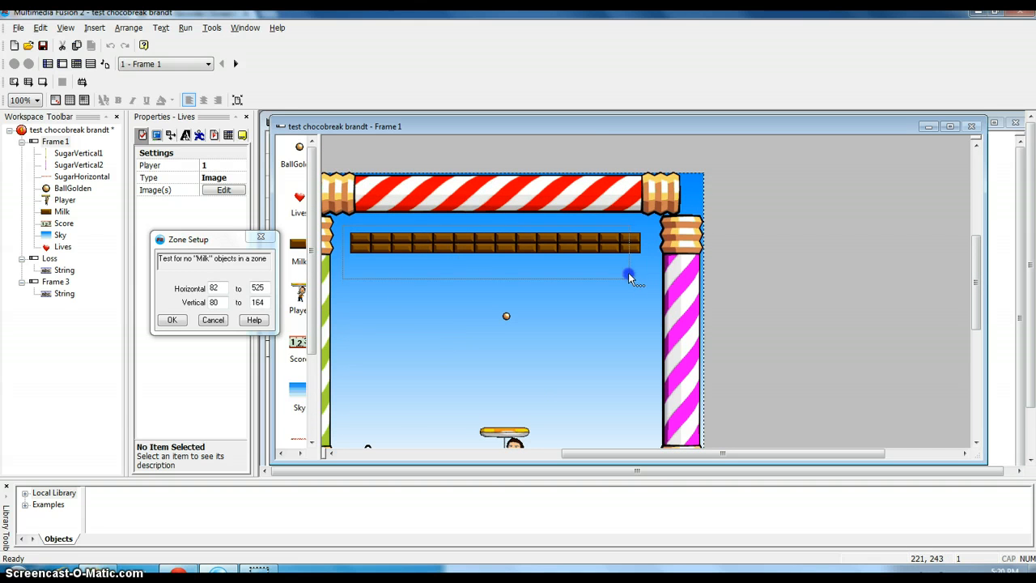
drag(629, 273, 650, 258)
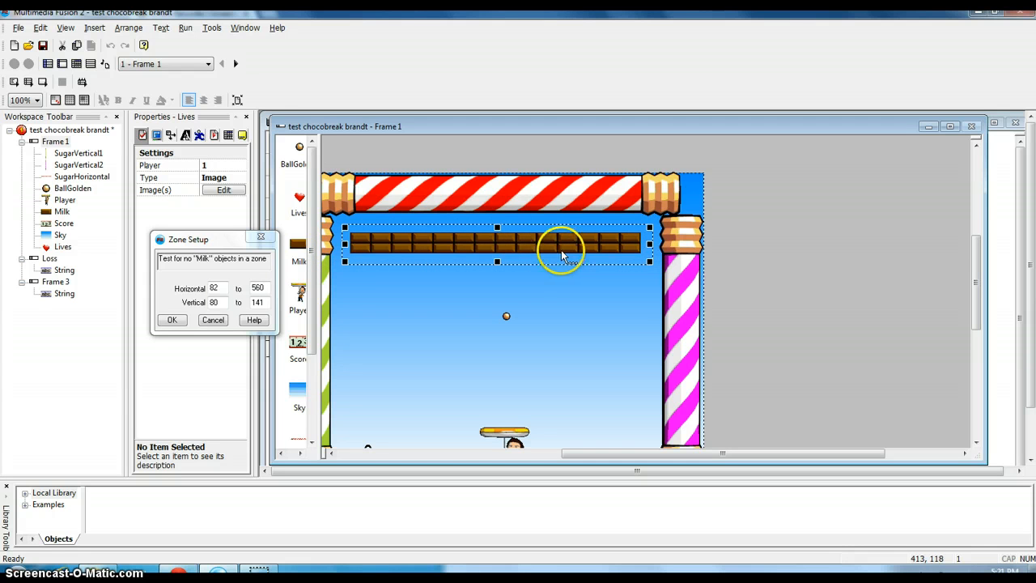
click(173, 321)
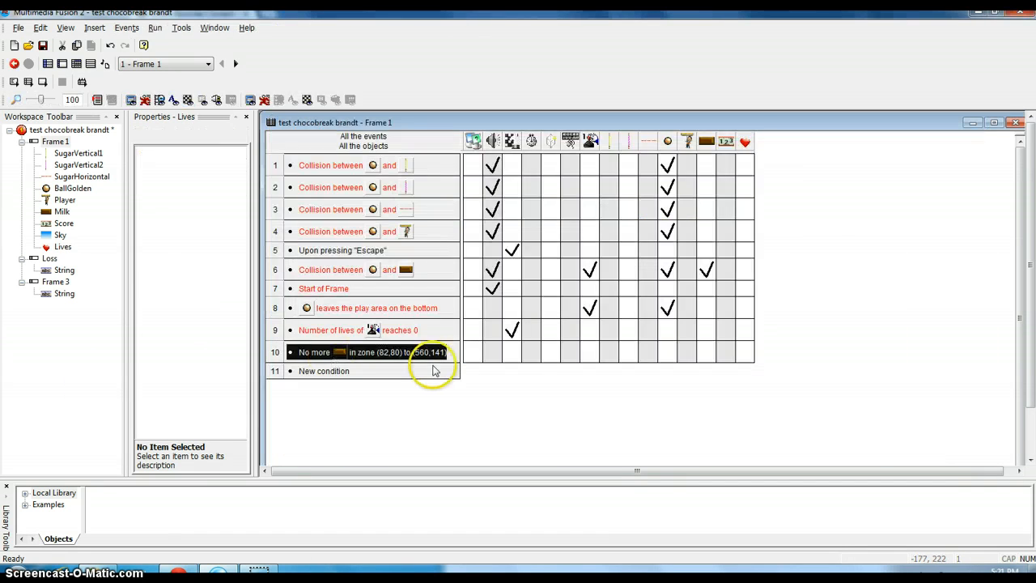
- Add a storyboard action to the no-more-Milk event that jumps to Frame 3
click(510, 353)
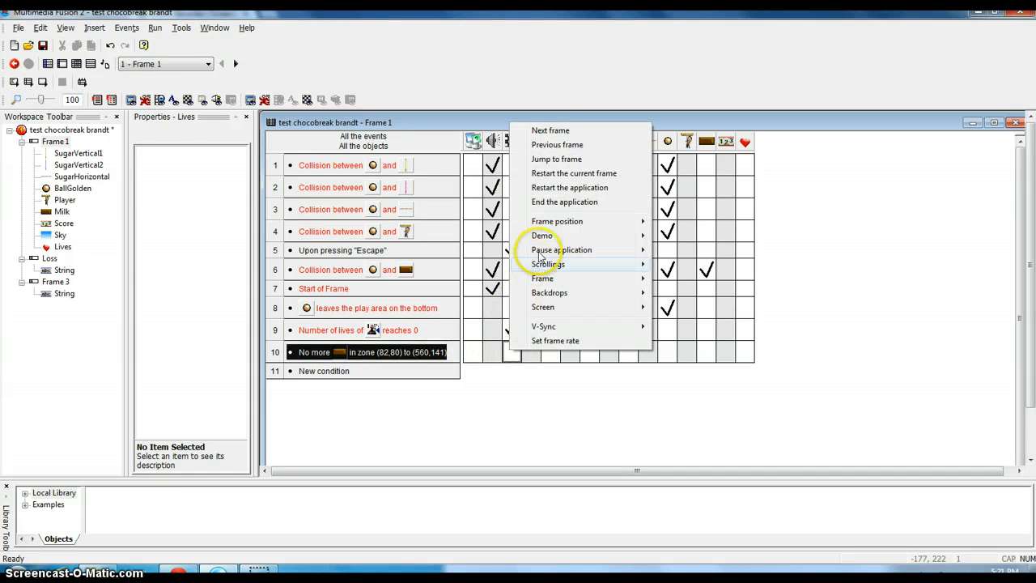
click(567, 158)
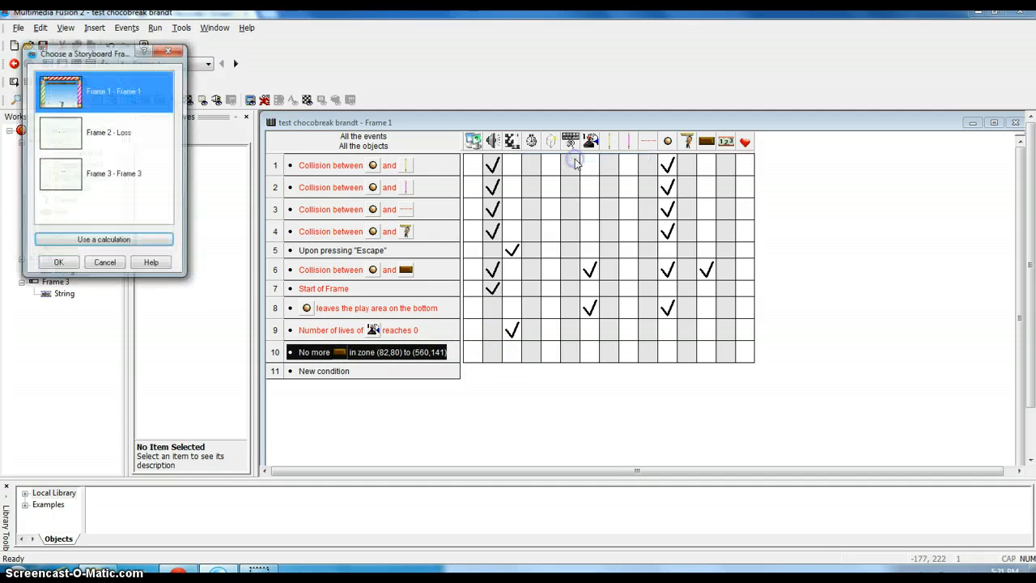
click(106, 181)
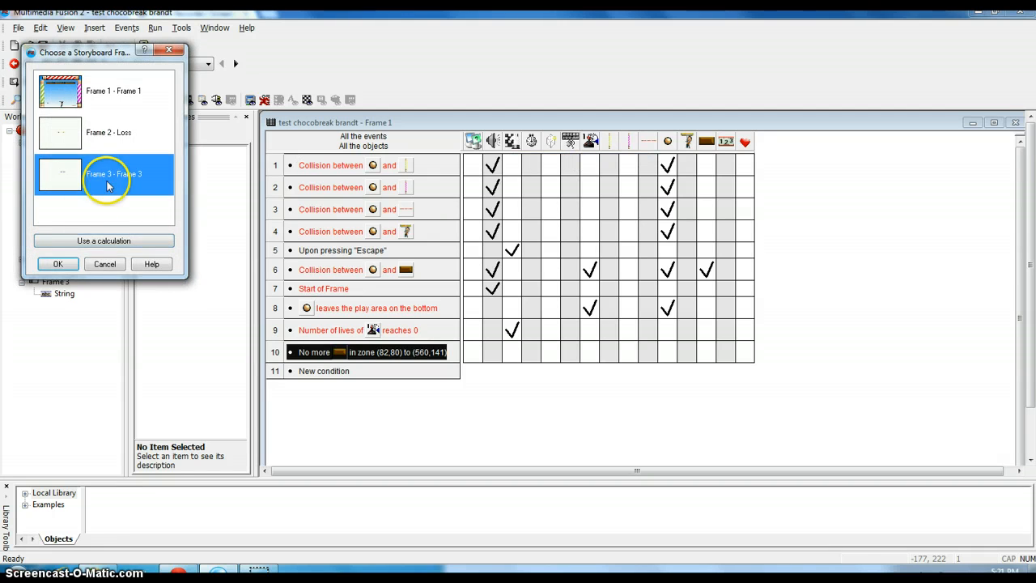
click(66, 263)
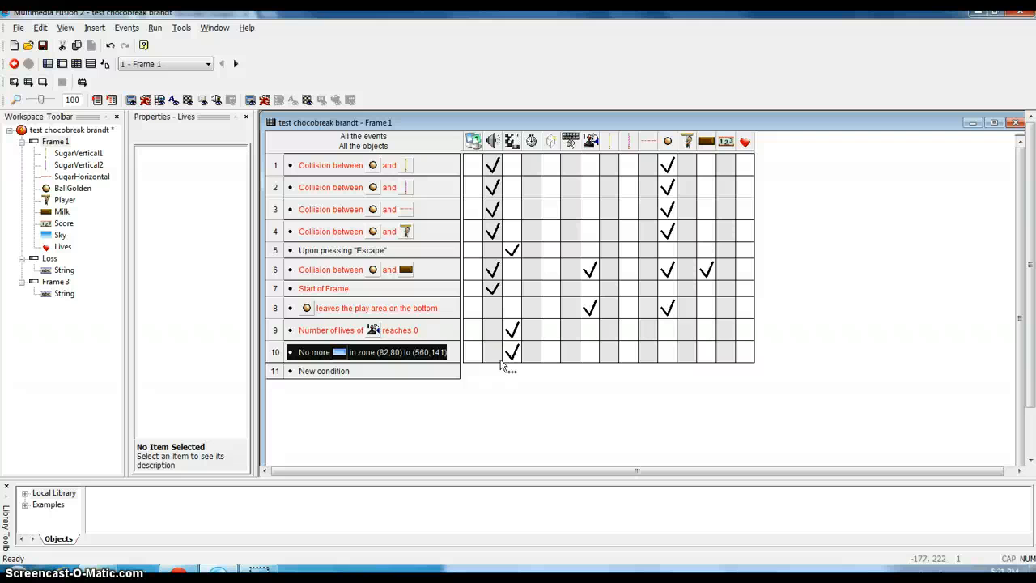
click(487, 427)
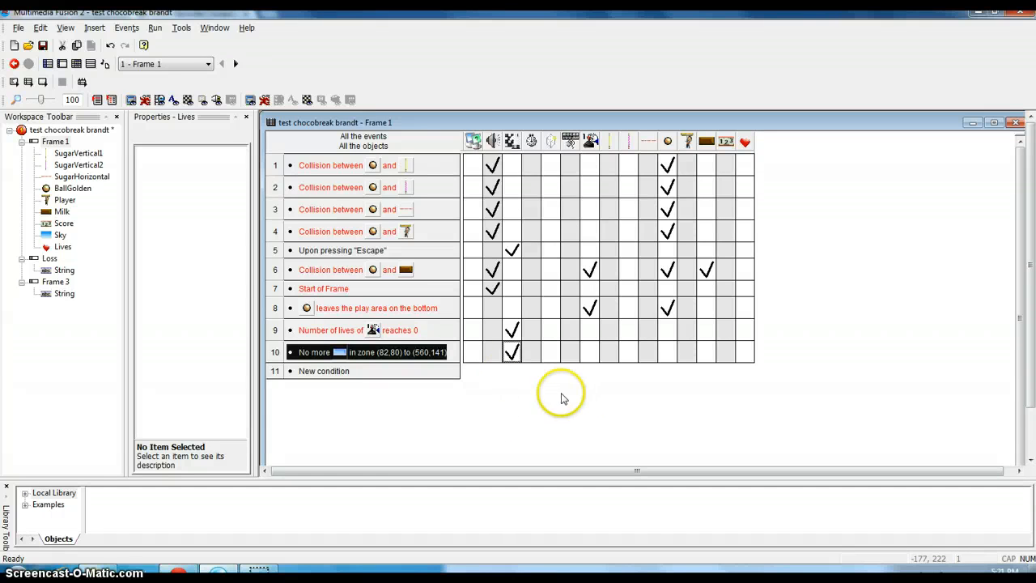